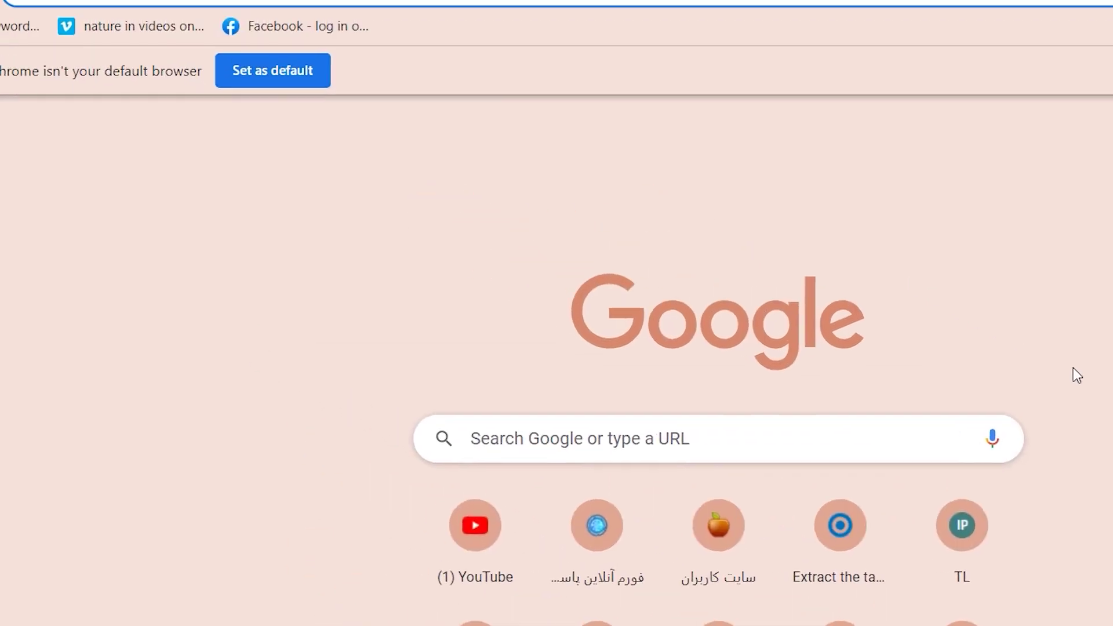
Search Google for 'accessing and downloading' and open the first Facebook help result in a new tab.
type("acc")
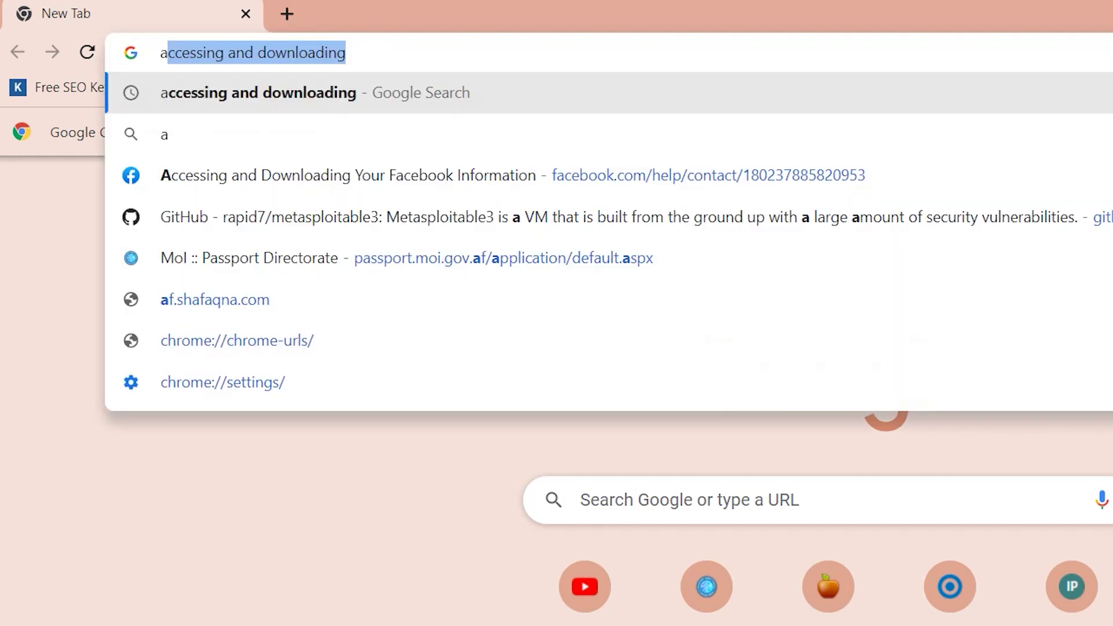
type("e")
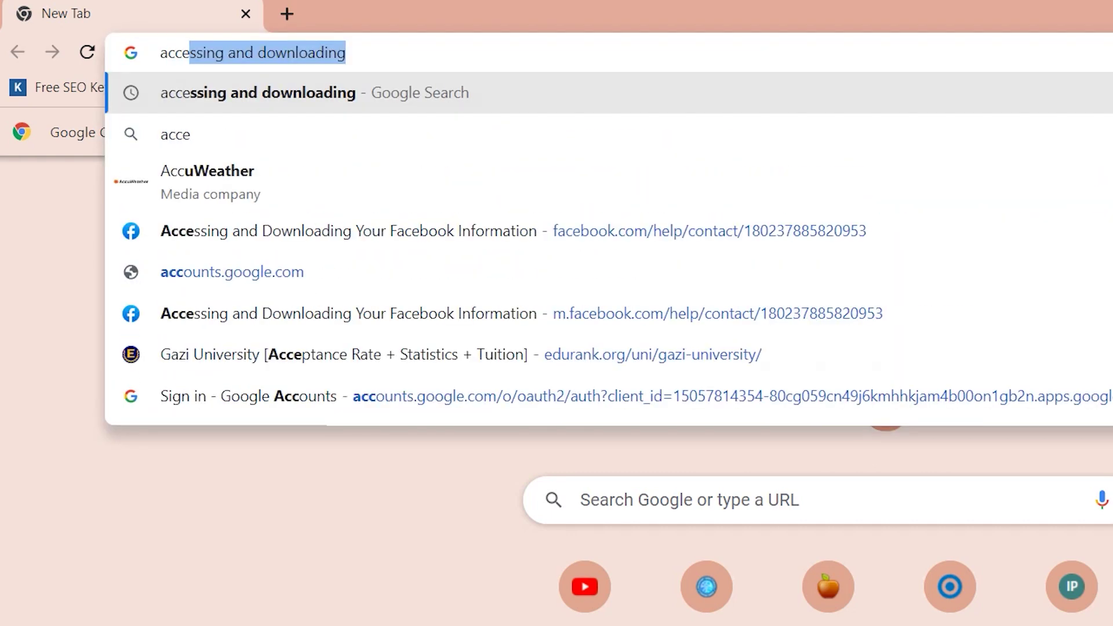
type("ssing and ")
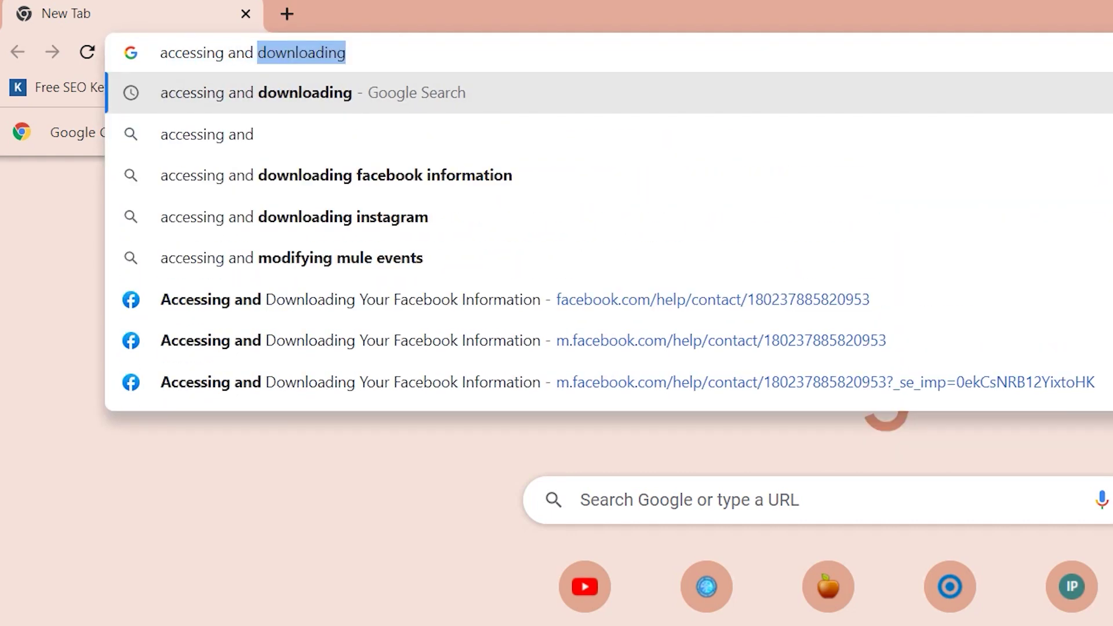
type("download")
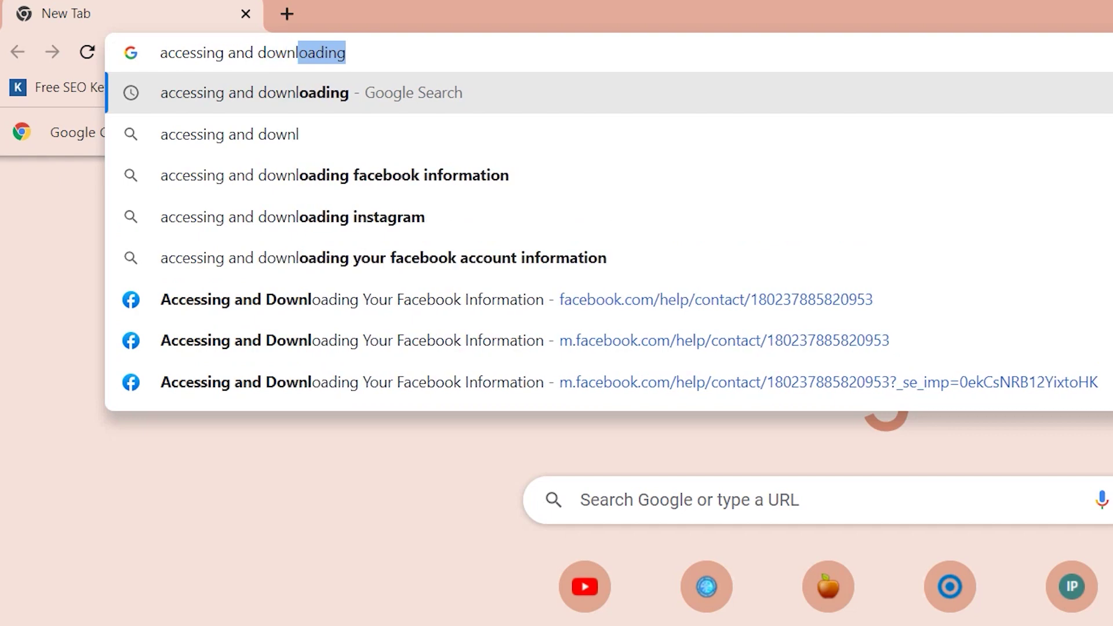
type("ing")
key("Return")
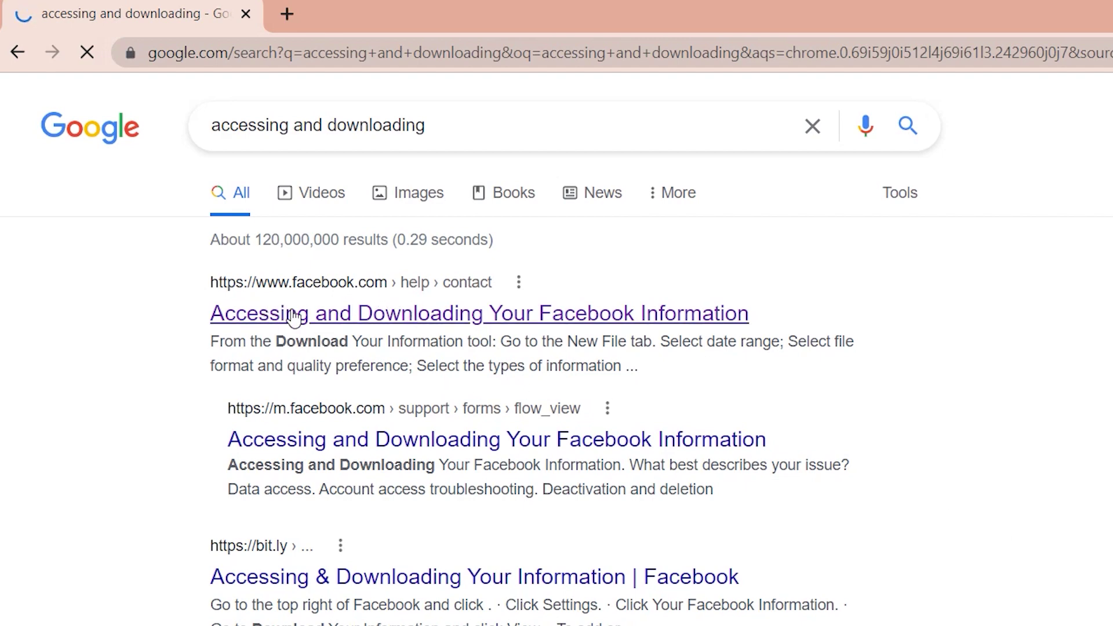
right_click(637, 318)
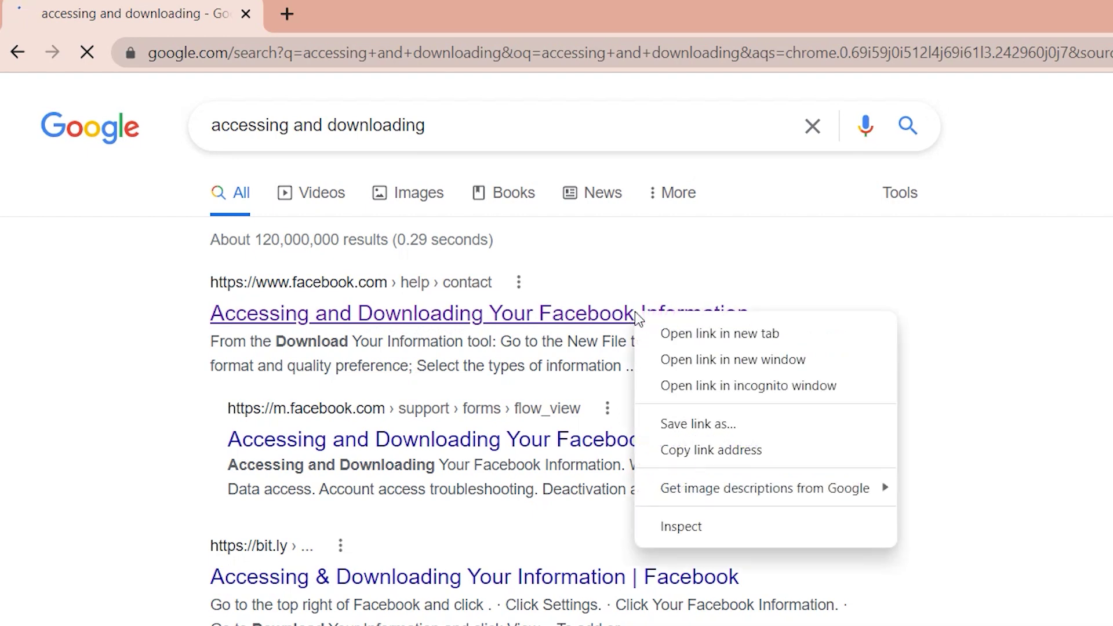
left_click(691, 335)
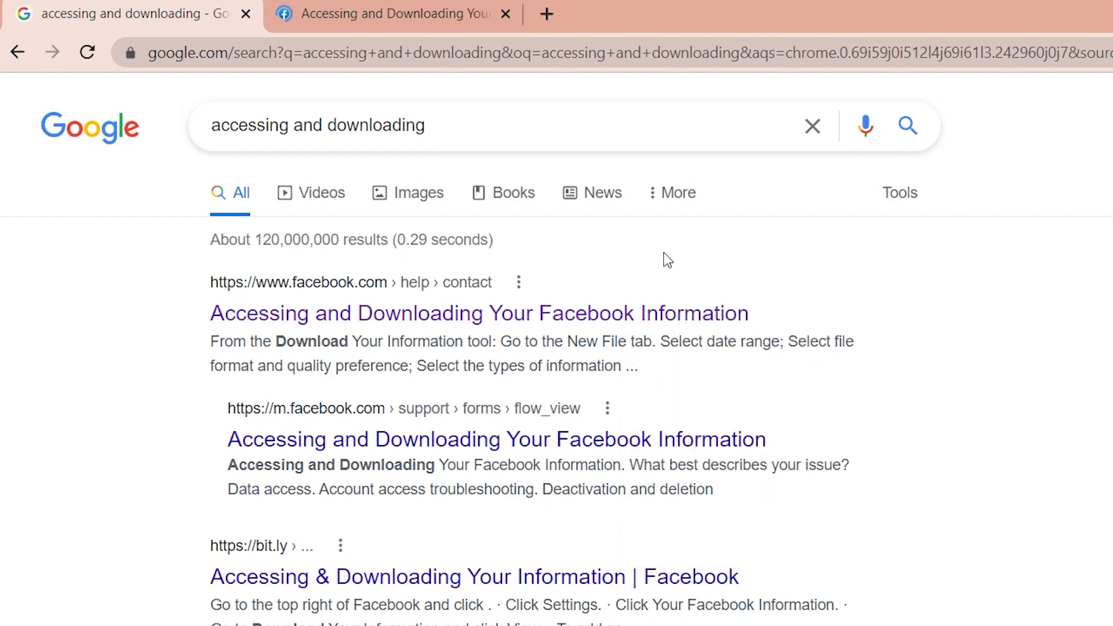
left_click(389, 14)
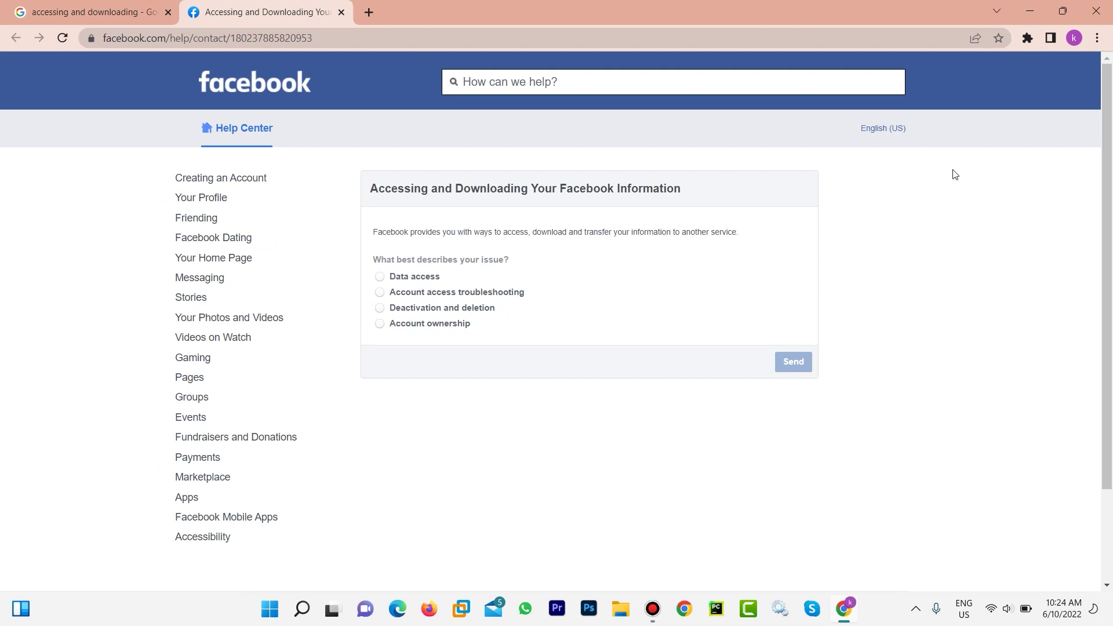
Open Developer Tools with iPhone XR device emulation and reload to get the mobile Facebook site.
left_click(1097, 39)
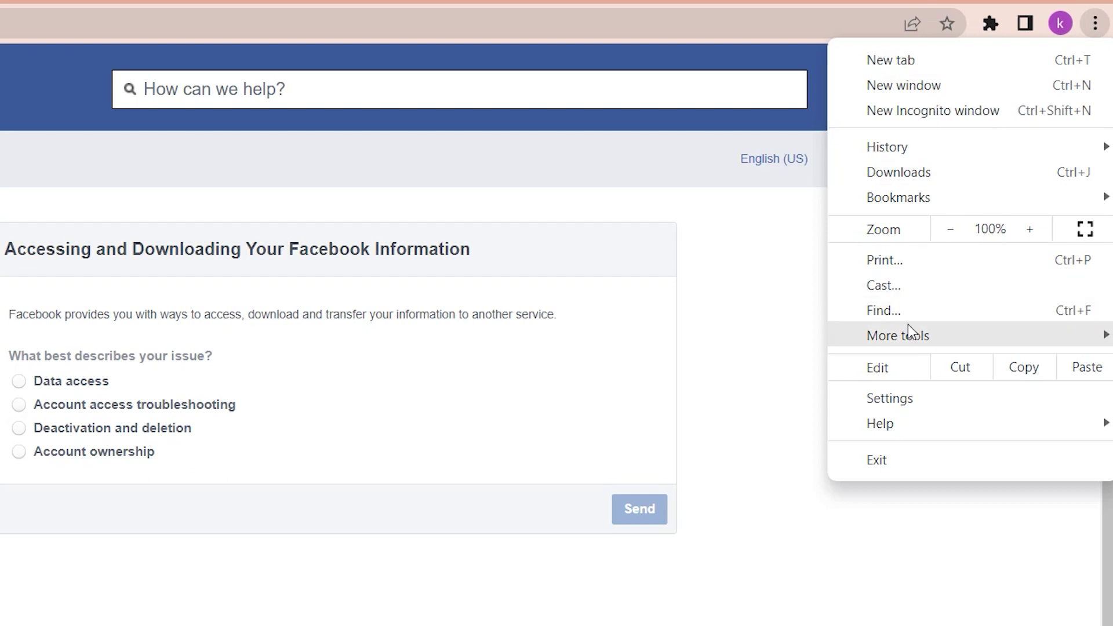
mouse_move(894, 339)
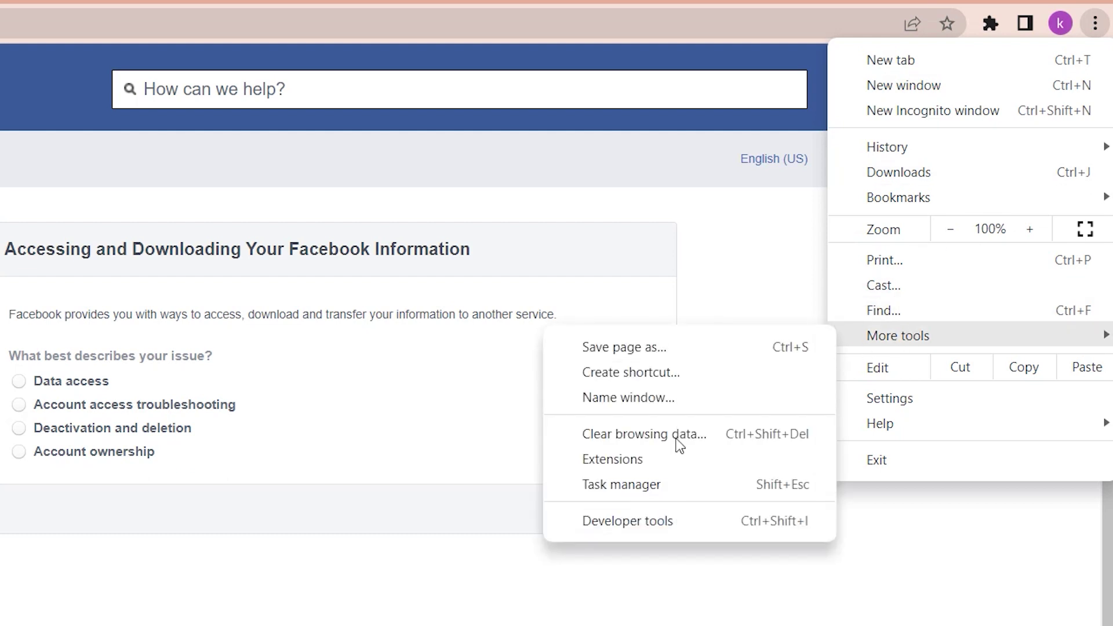
left_click(614, 519)
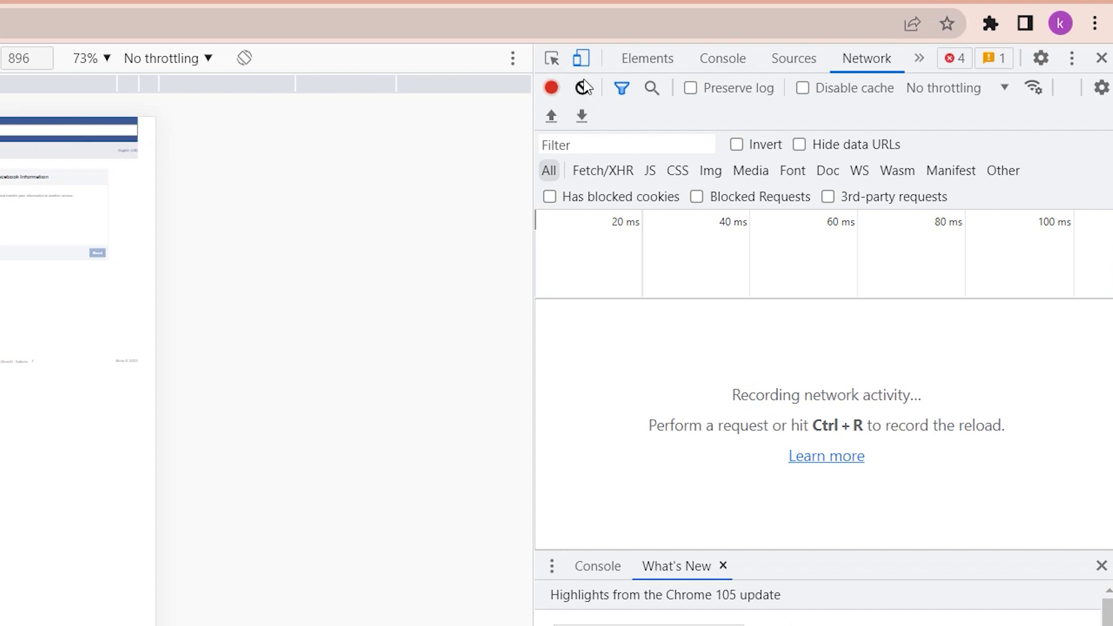
left_click(580, 58)
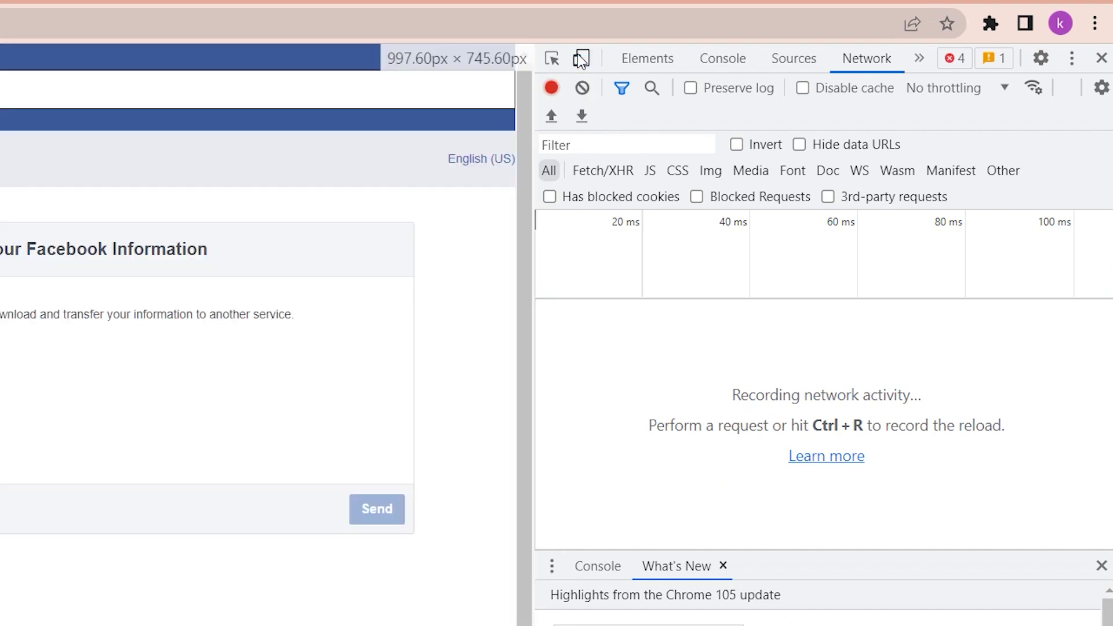
left_click(580, 58)
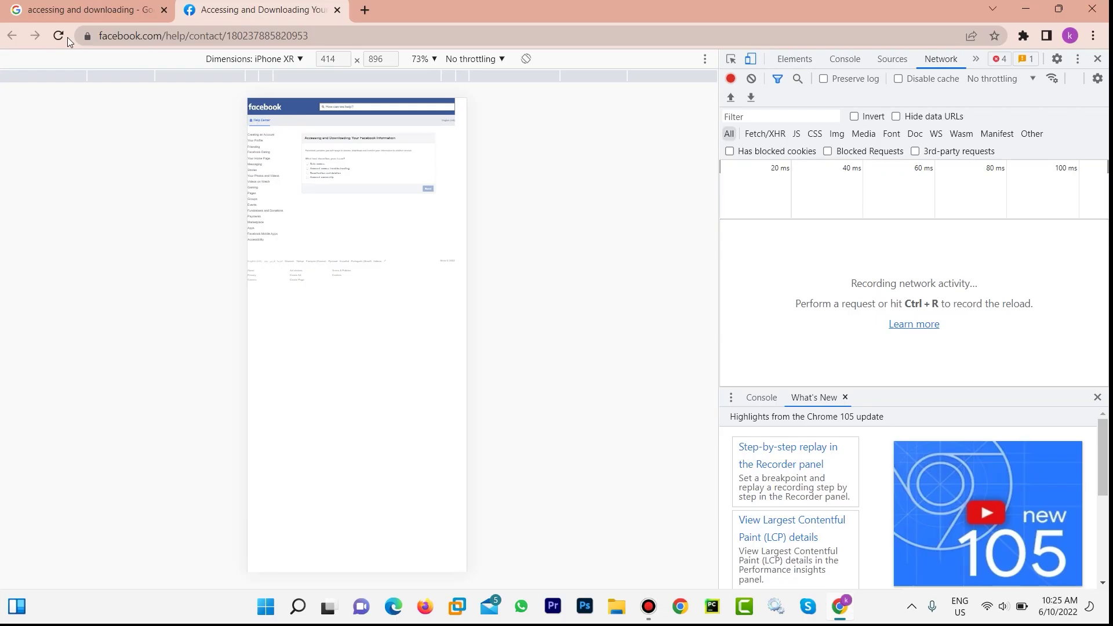
left_click(63, 37)
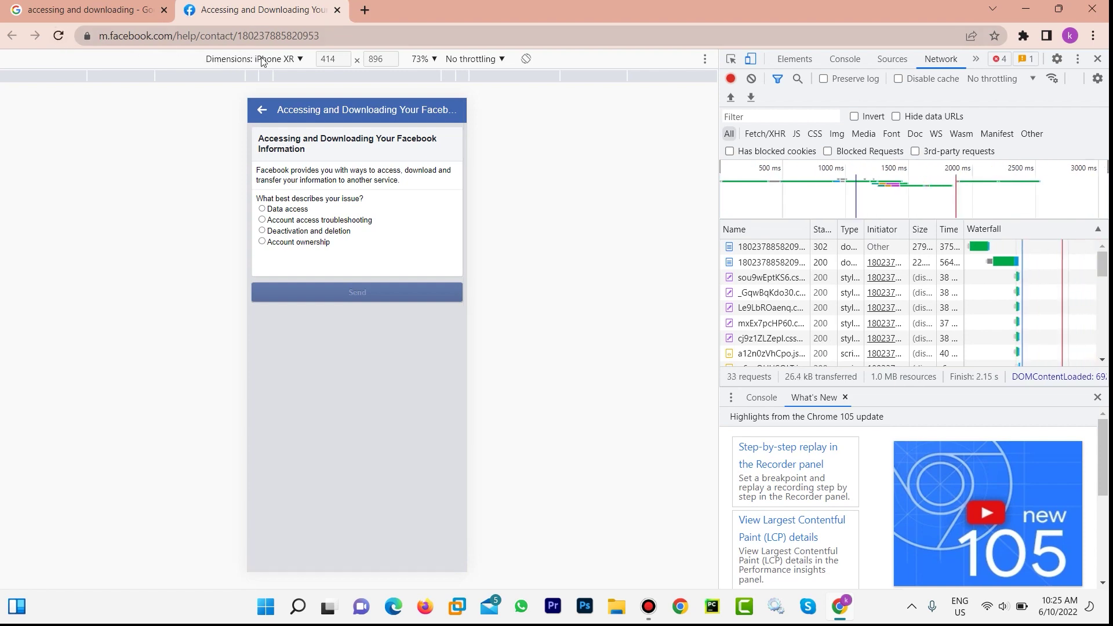
Open the Emulated Devices settings through Edit... in the device list.
left_click(302, 58)
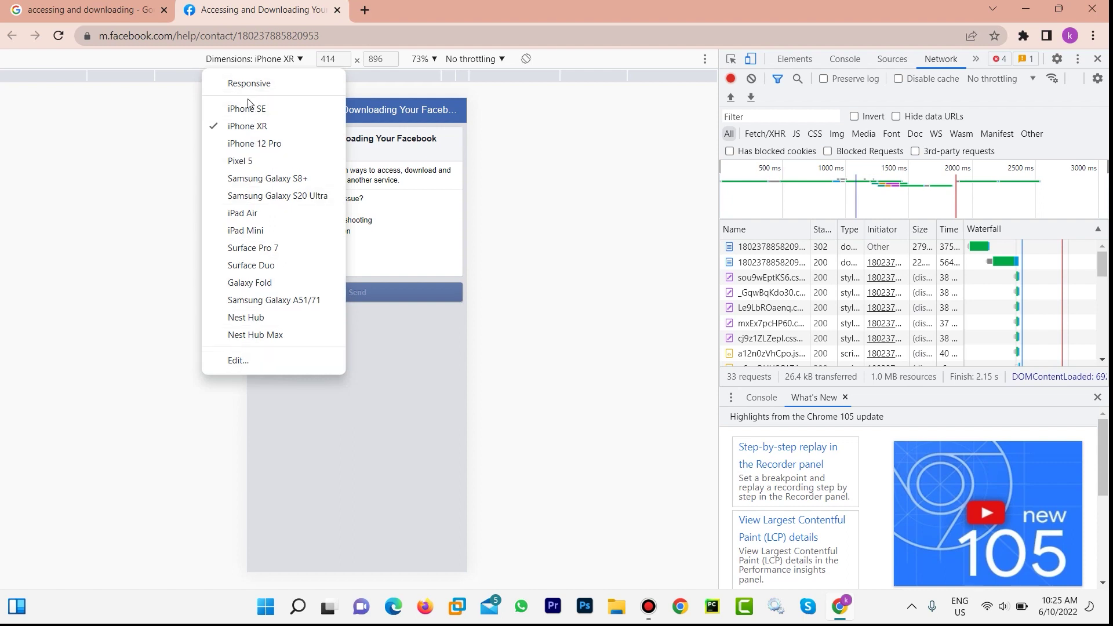
left_click(231, 362)
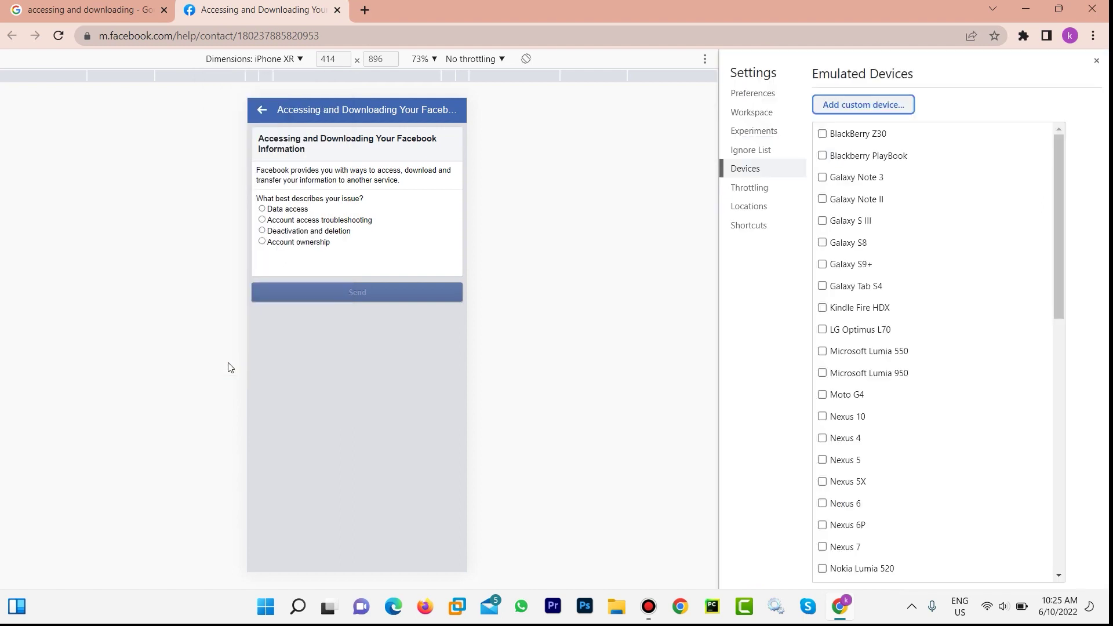
scroll(841, 168, "down", 10)
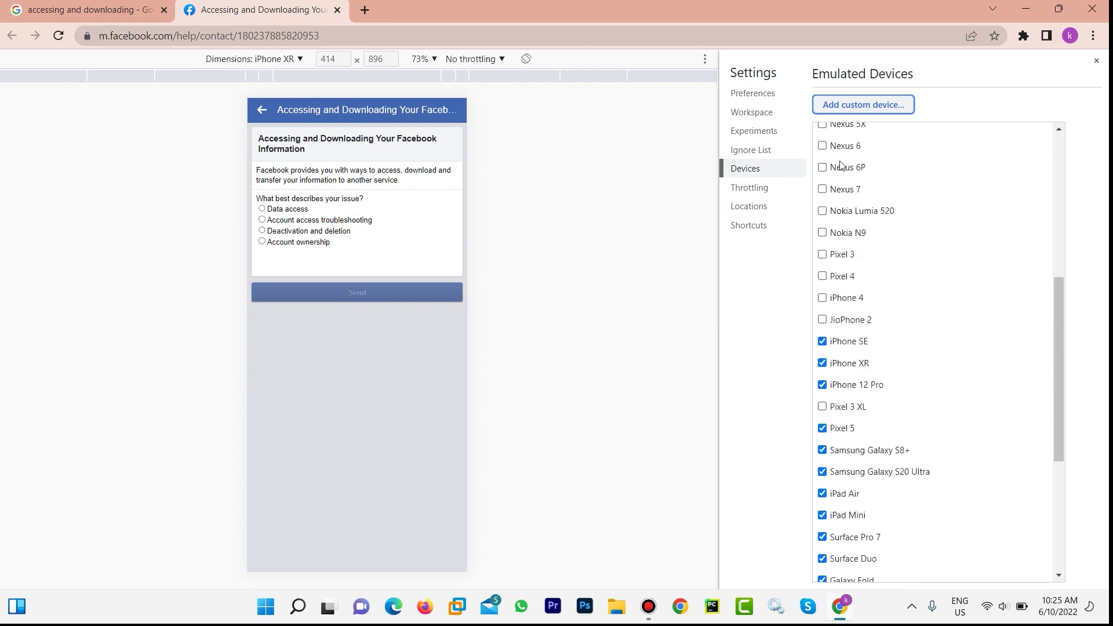
scroll(840, 168, "down", 1)
scroll(841, 168, "up", 10)
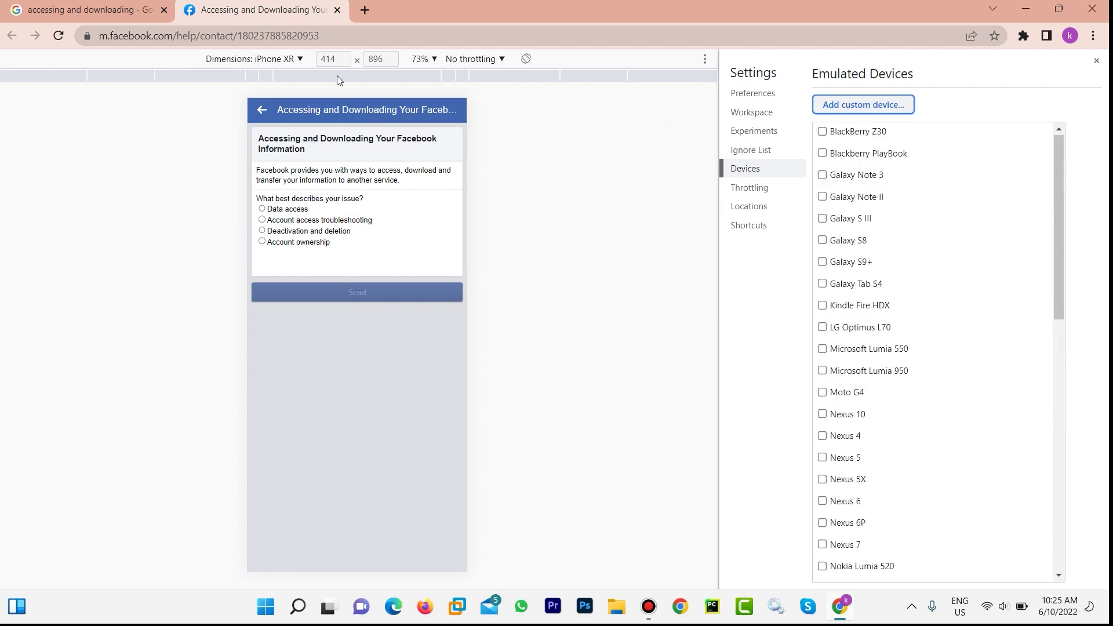
left_click(300, 60)
left_click(301, 60)
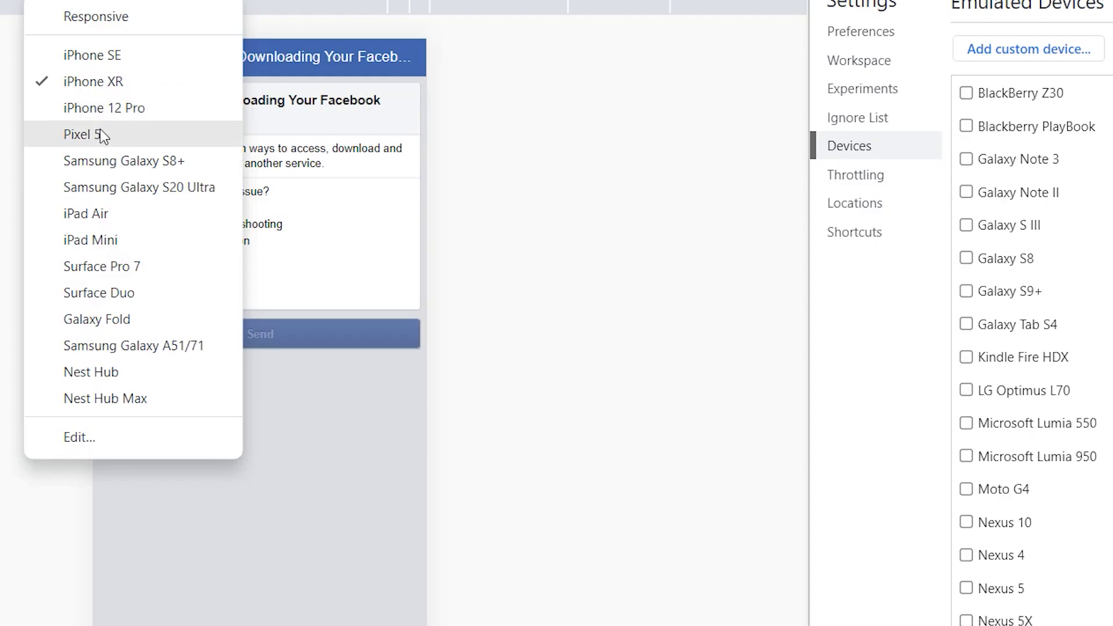
Emulate a Pixel 5, then follow Account access troubleshooting > hacked account to the Help Center guidance.
left_click(253, 162)
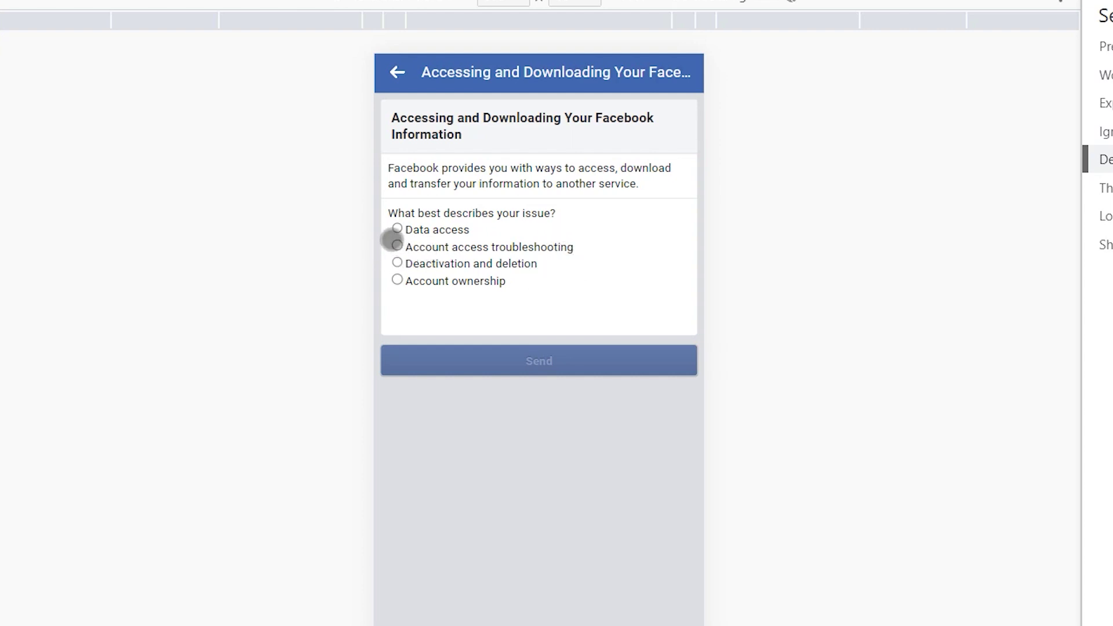
left_click(397, 245)
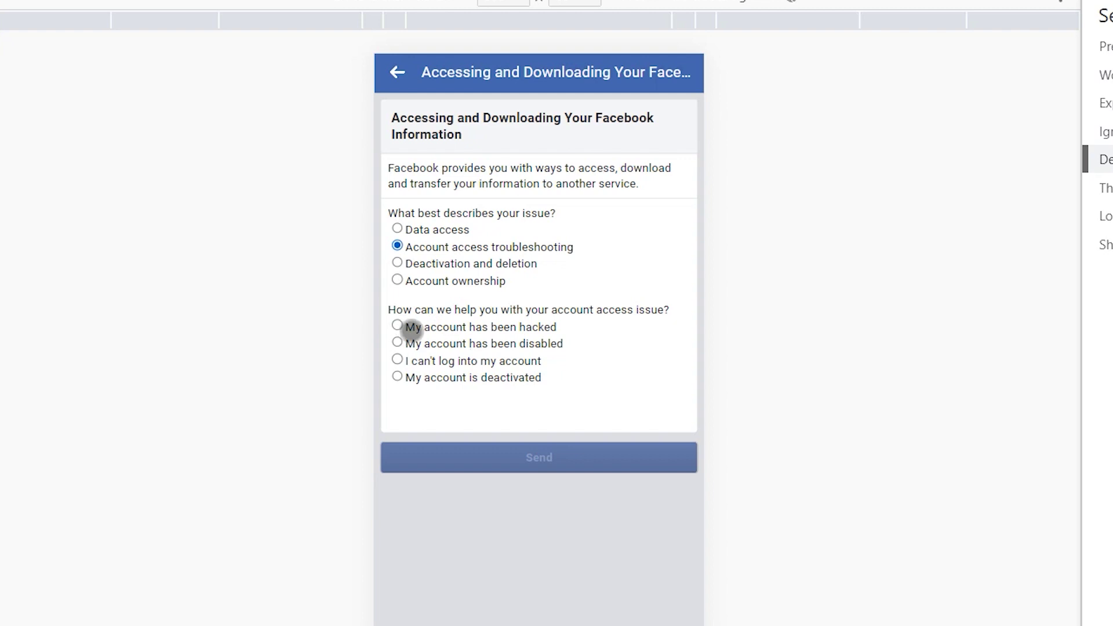
left_click(397, 325)
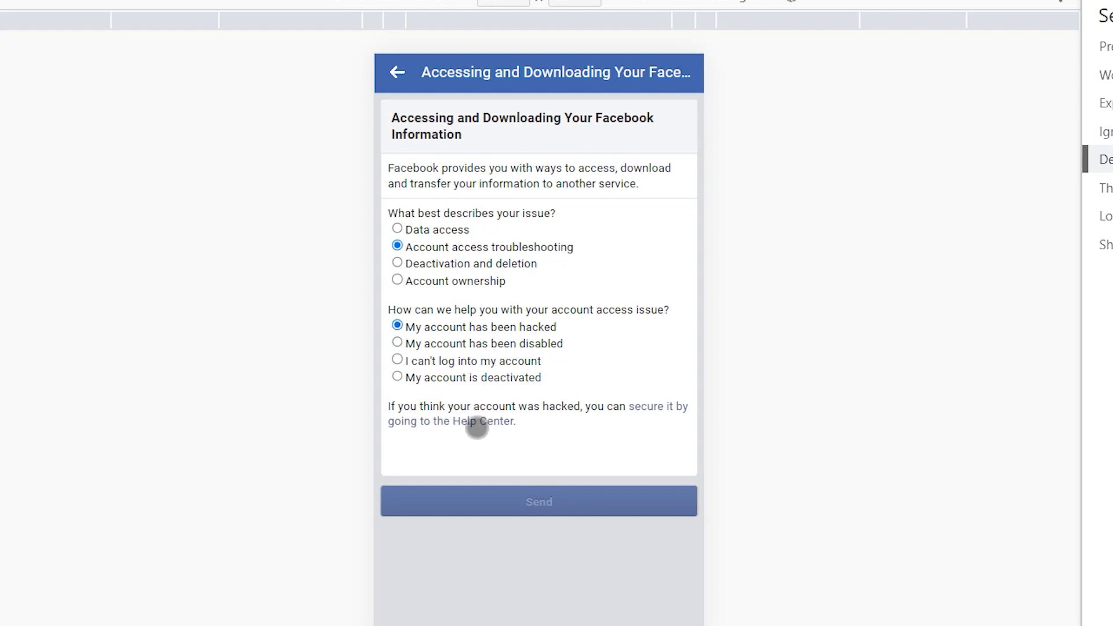
left_click(476, 423)
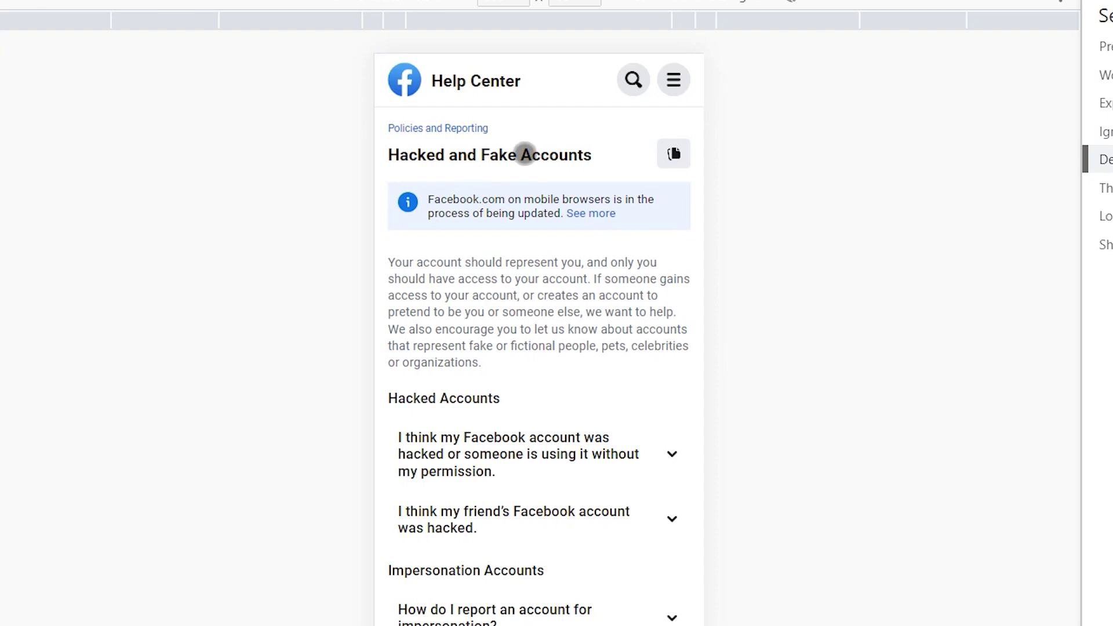
Expand 'I think my Facebook account was hacked' to reveal Try Guided Help.
scroll(525, 153, "down", 4)
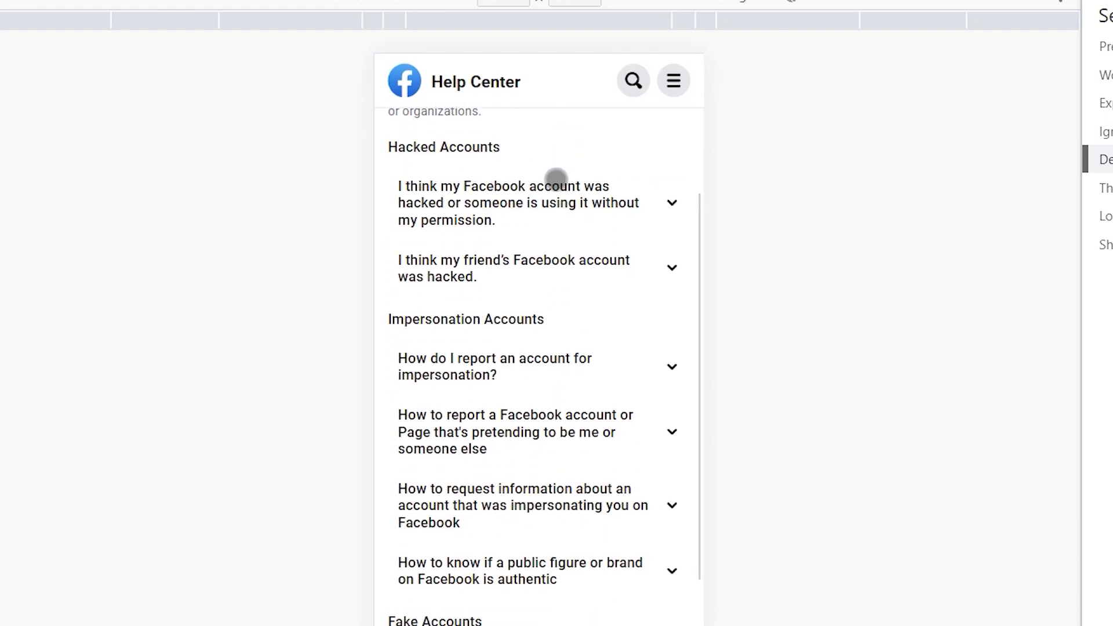
scroll(556, 178, "up", 4)
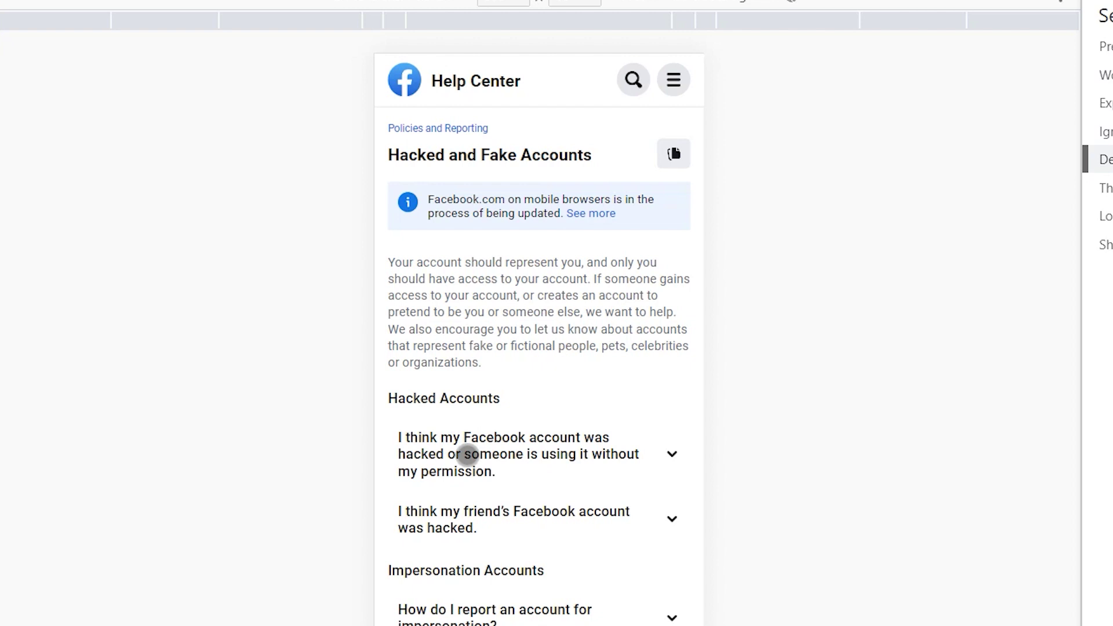
left_click(466, 454)
scroll(466, 454, "down", 2)
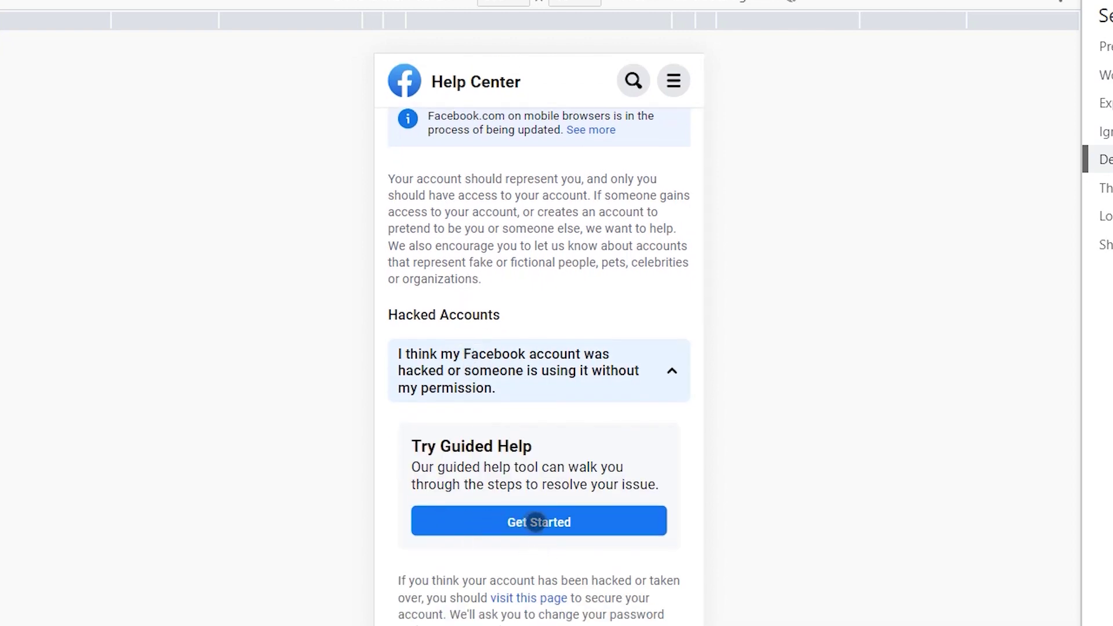
Start guided help and answer: someone else gained access, can't log in, no phone/email access.
left_click(537, 523)
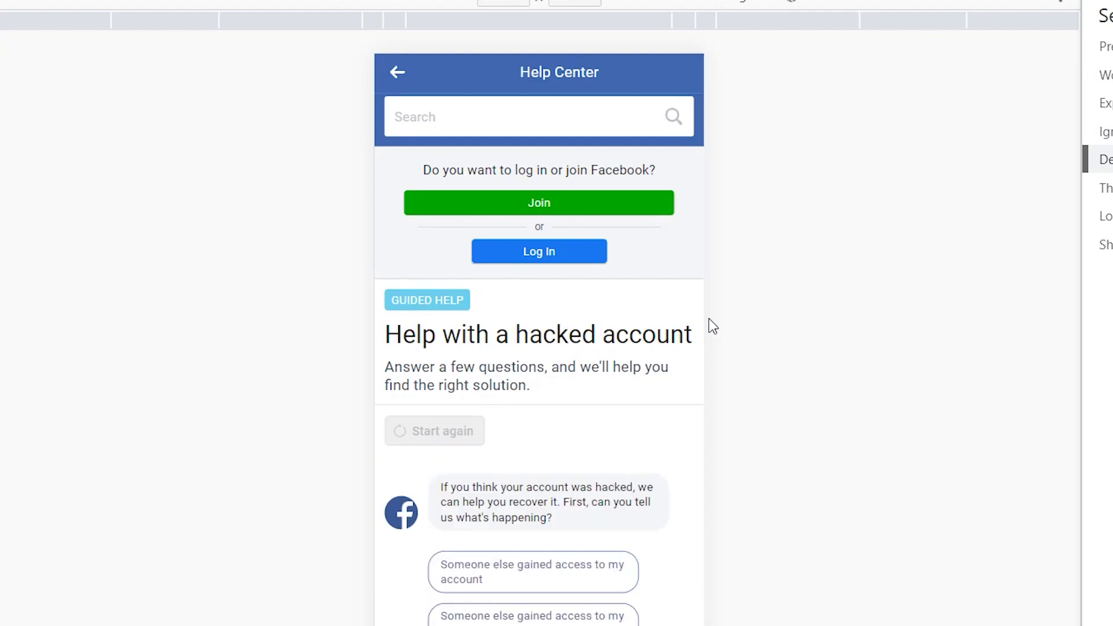
scroll(551, 328, "down", 4)
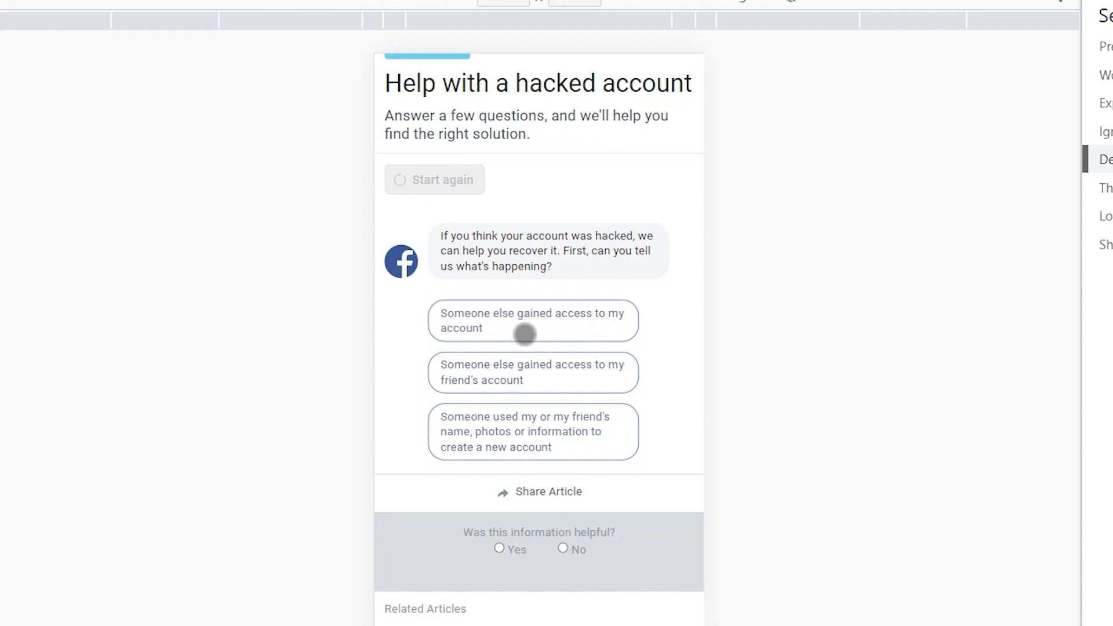
left_click(522, 329)
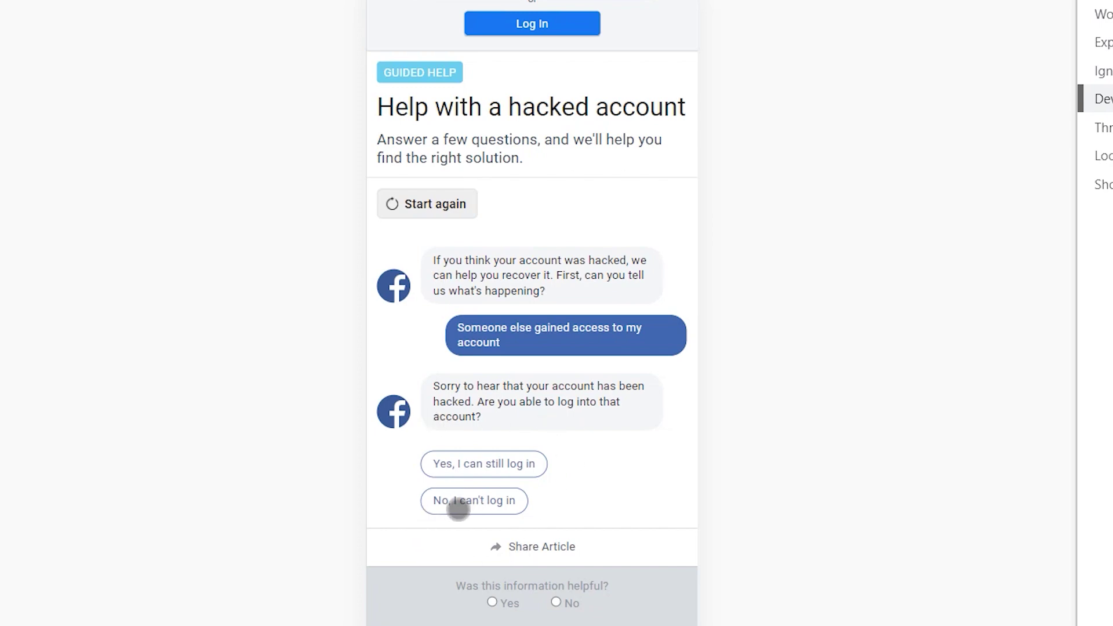
left_click(446, 502)
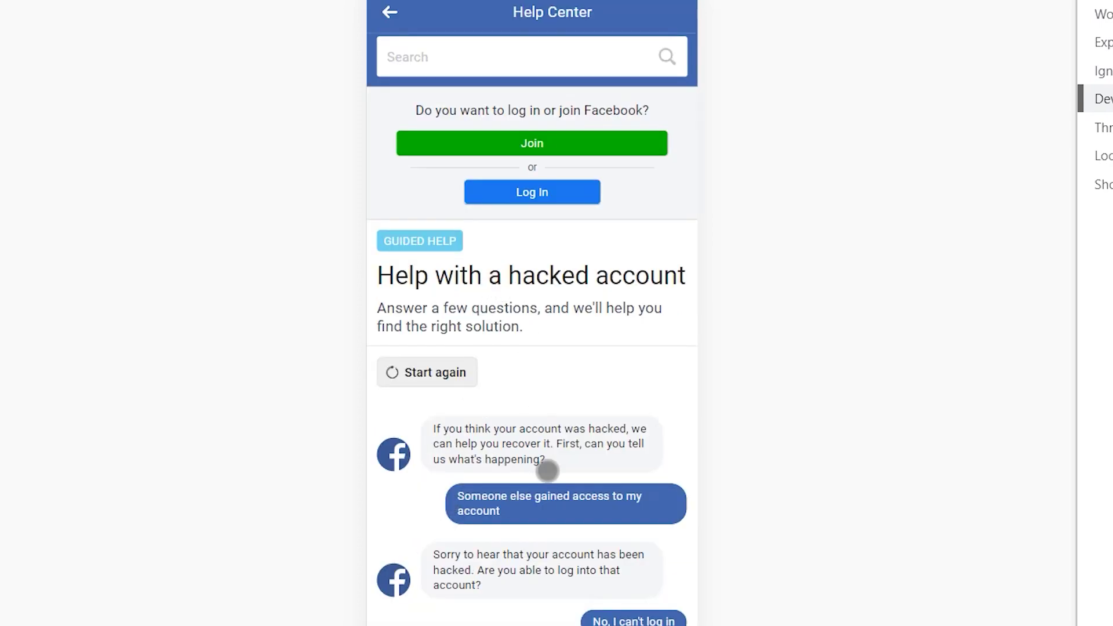
scroll(507, 471, "down", 2)
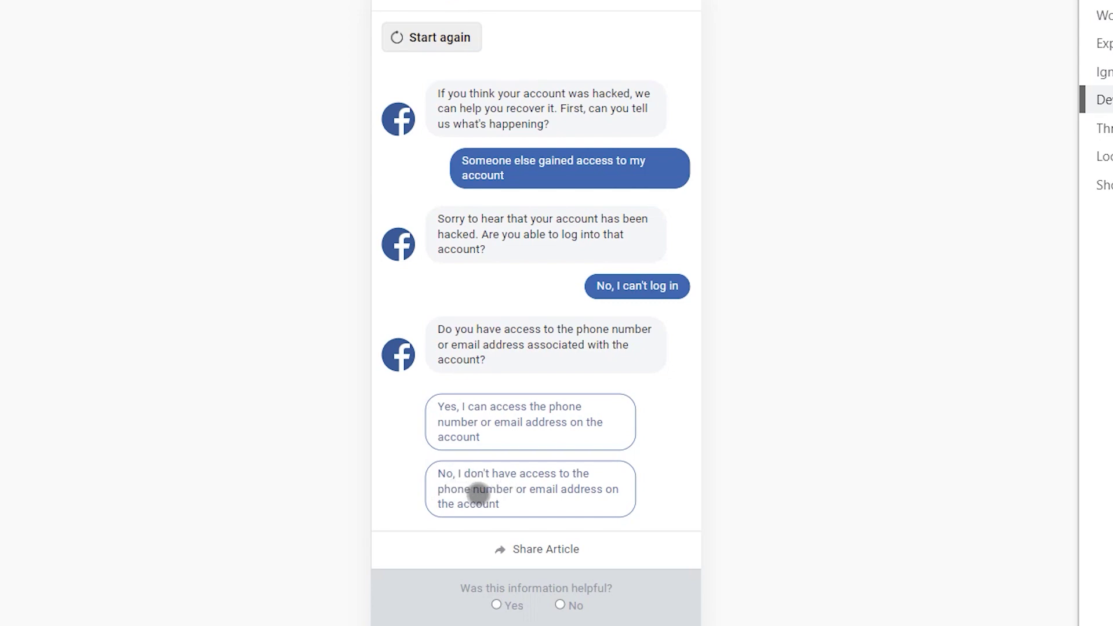
left_click(478, 490)
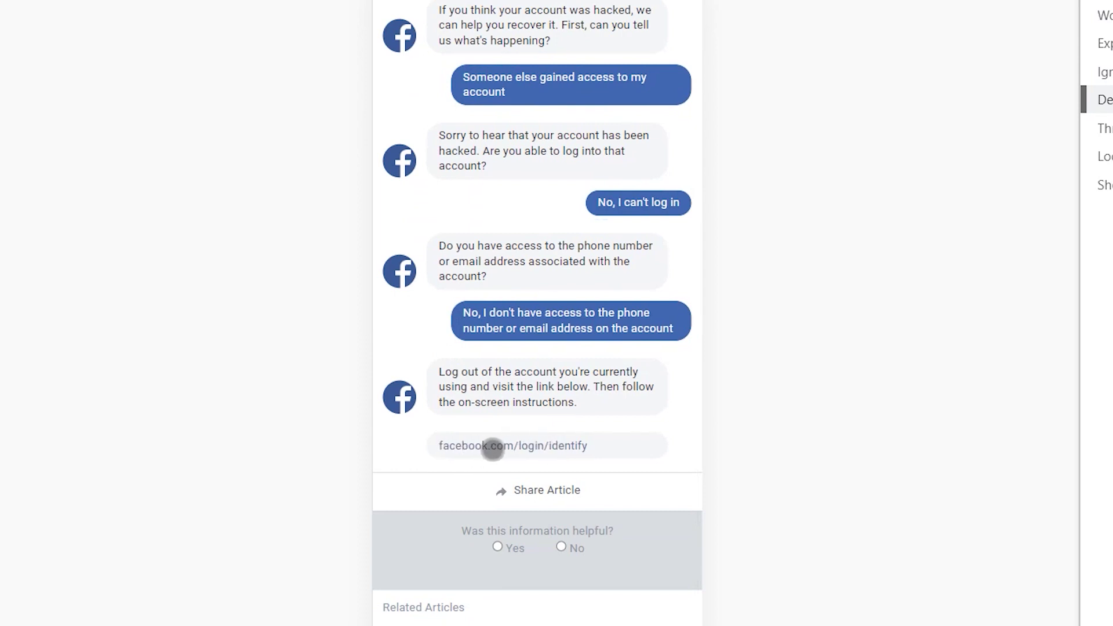
Open facebook.com/login/identify in a new tab and reload it under Developer Tools phone emulation.
right_click(492, 448)
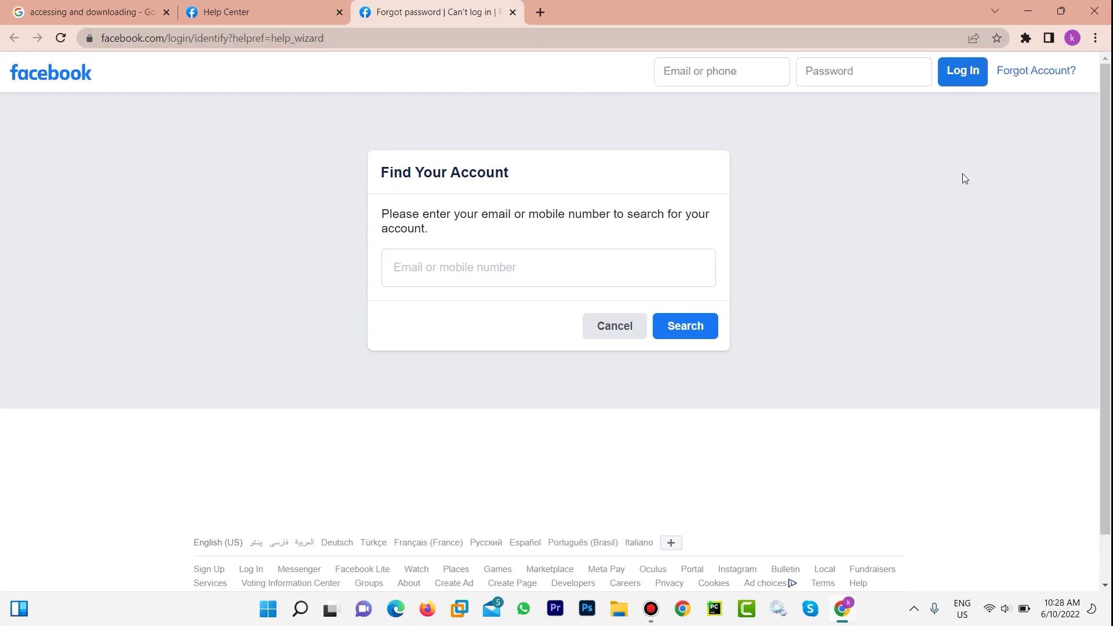
left_click(1095, 38)
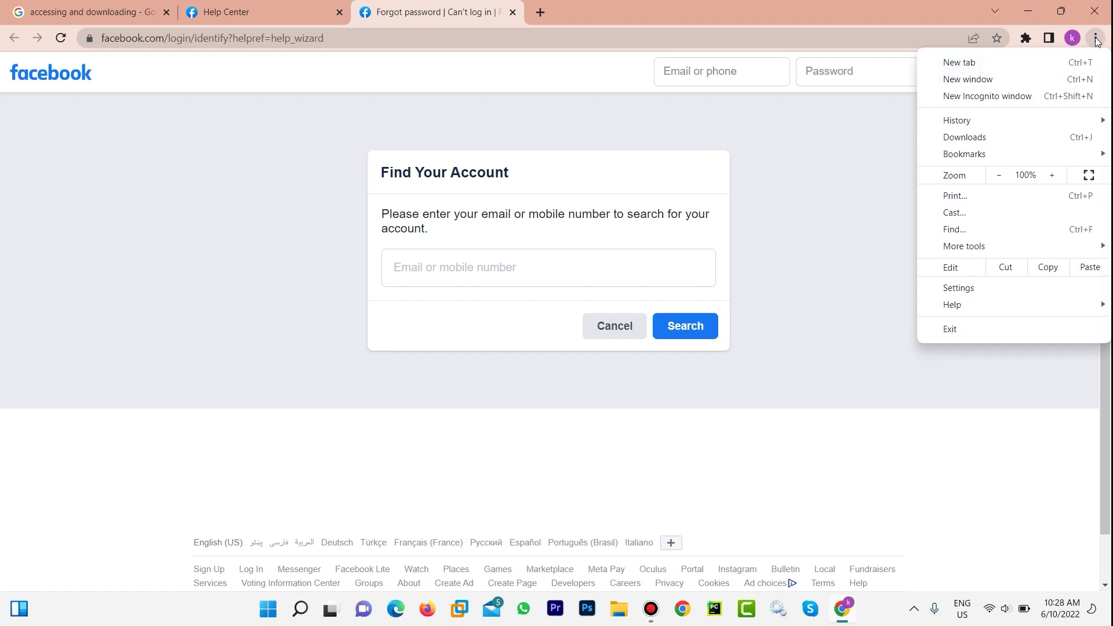
mouse_move(975, 249)
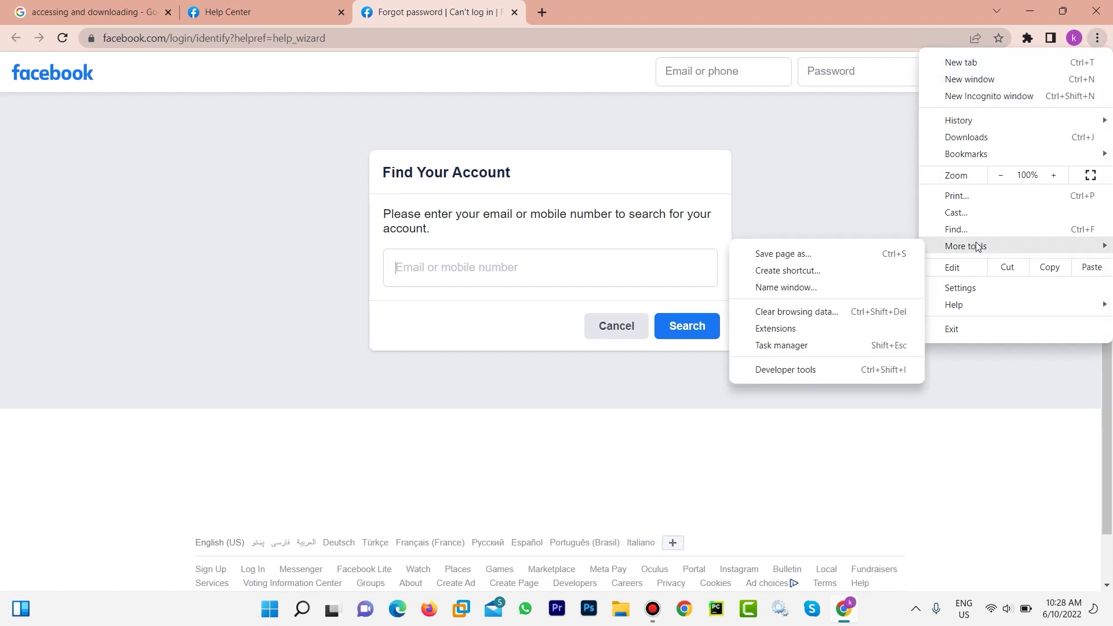
left_click(787, 371)
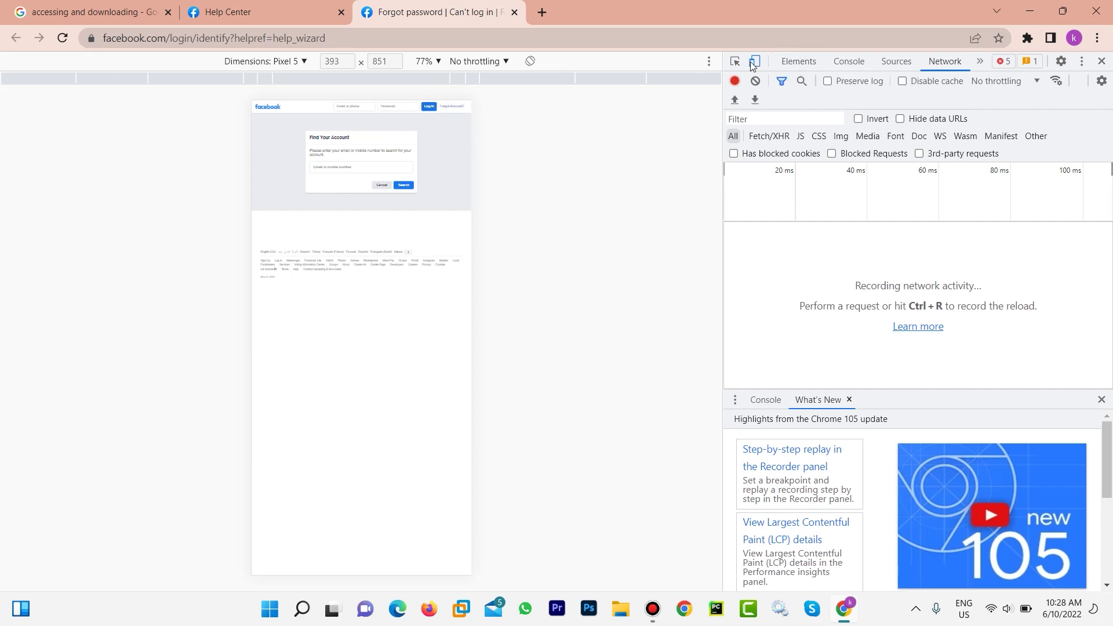
left_click(63, 38)
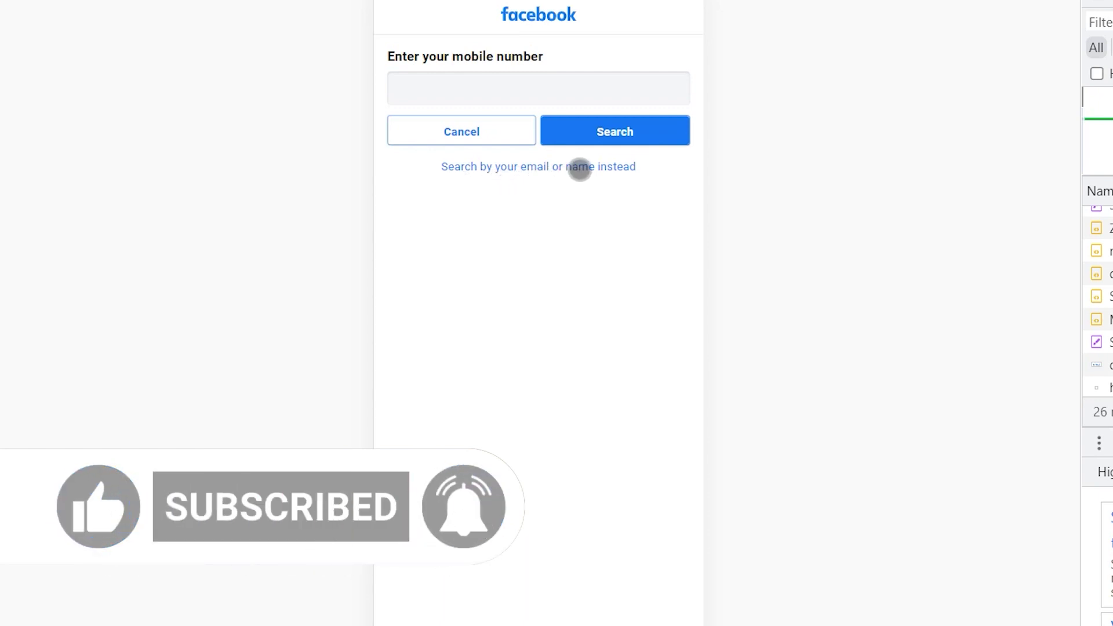
Find the account by the owner's full name, select it, and choose Send code via SMS.
left_click(579, 168)
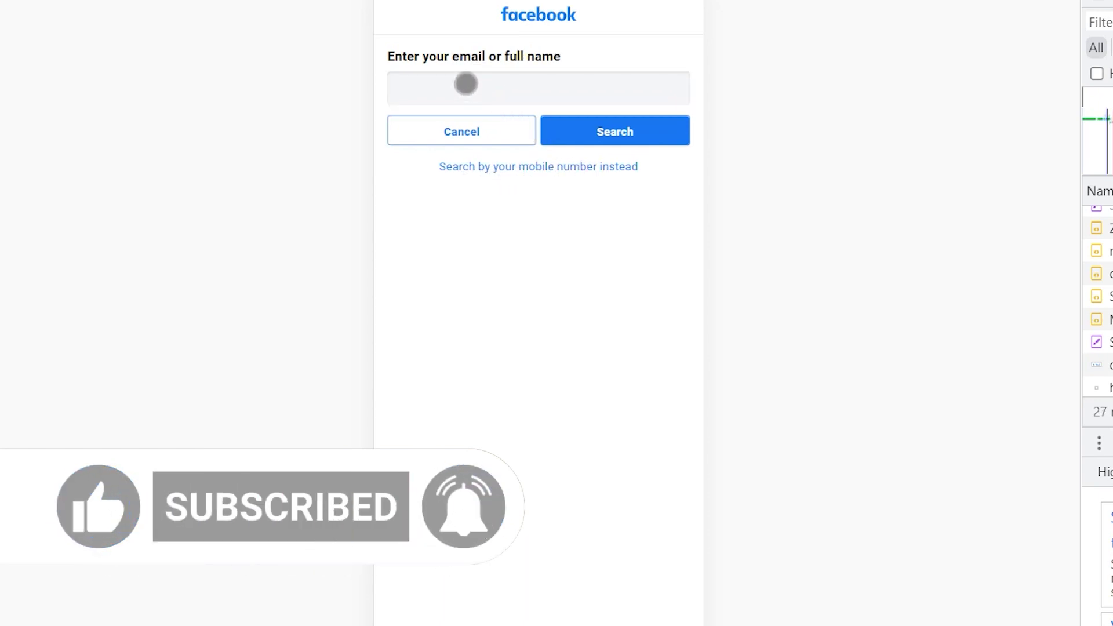
left_click(467, 85)
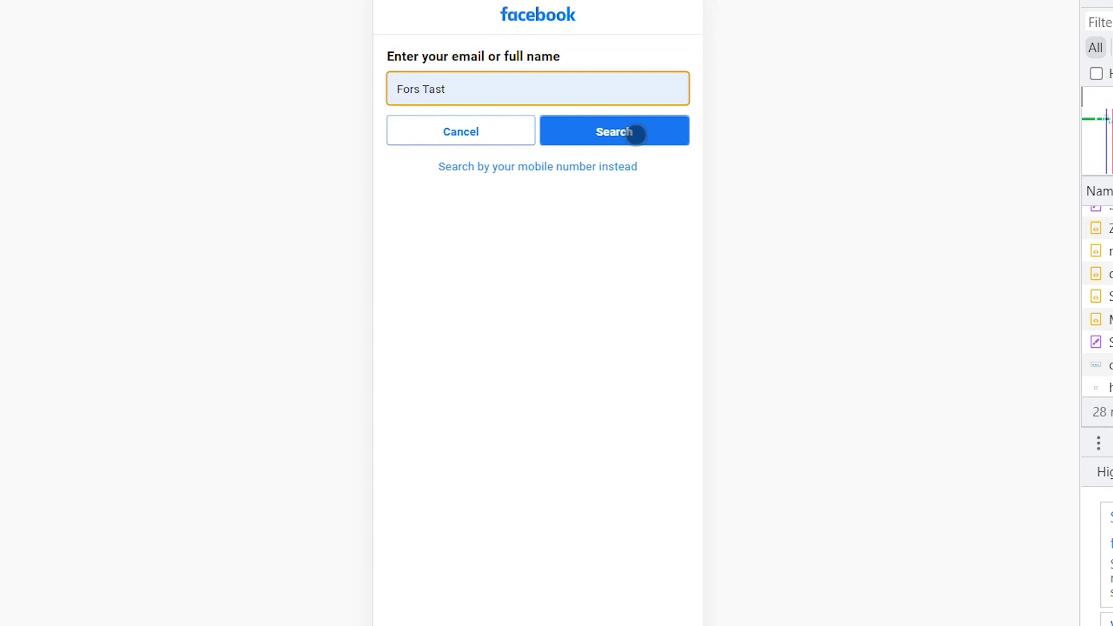
left_click(635, 134)
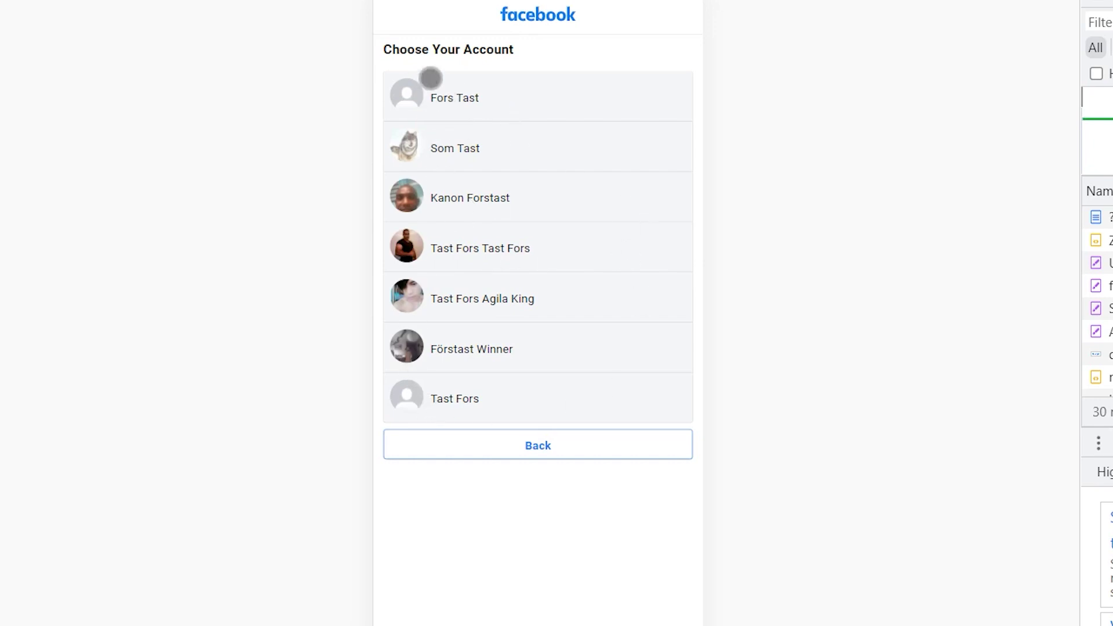
left_click(439, 98)
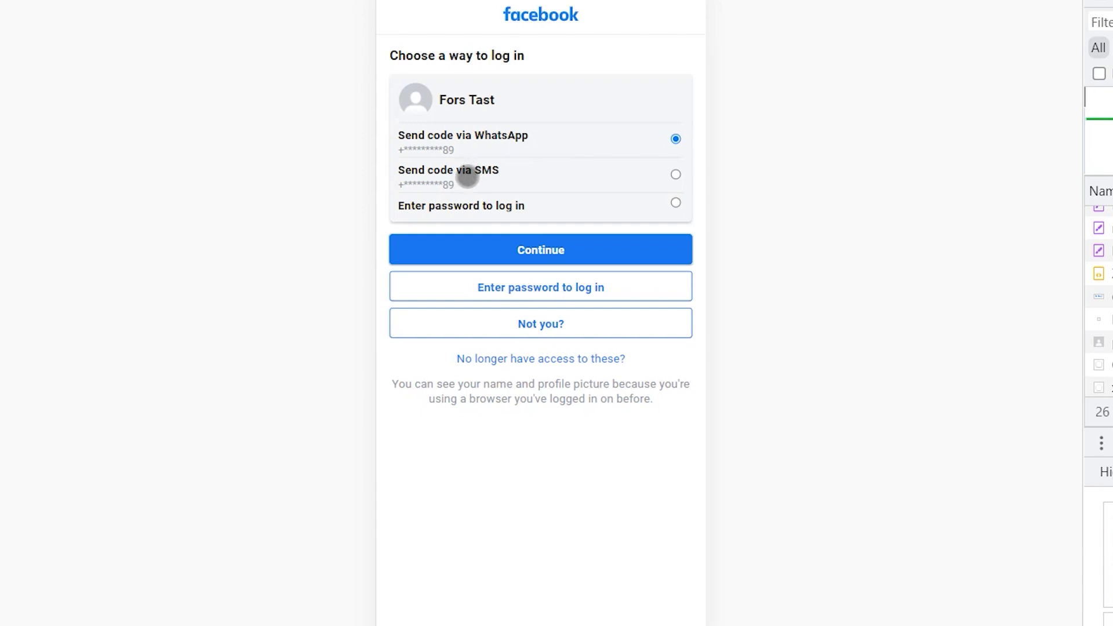
left_click(547, 181)
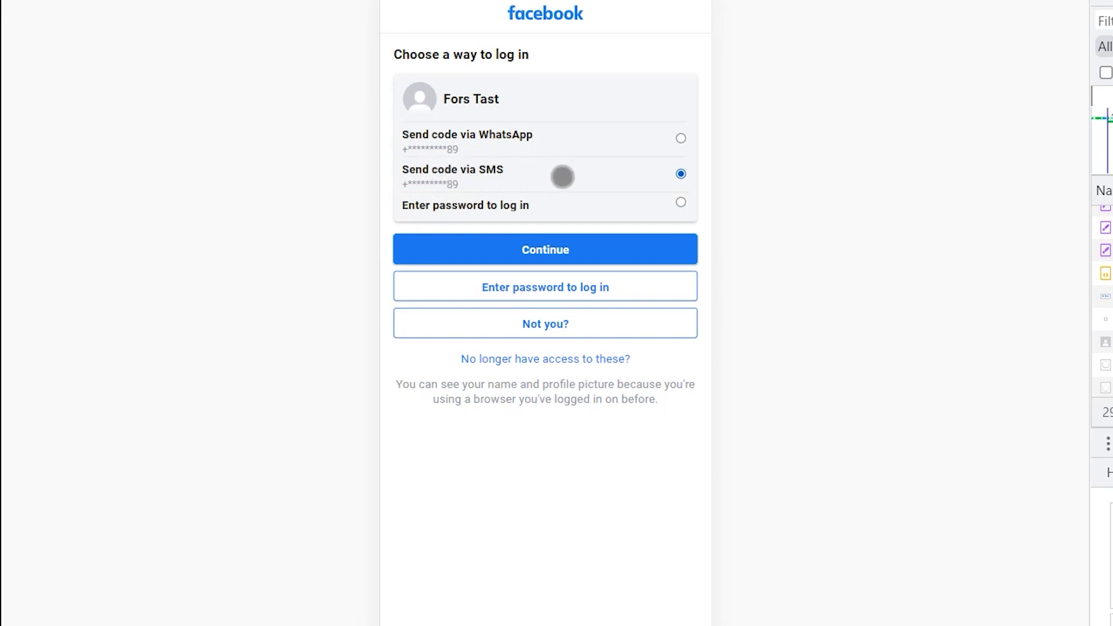
left_click(531, 249)
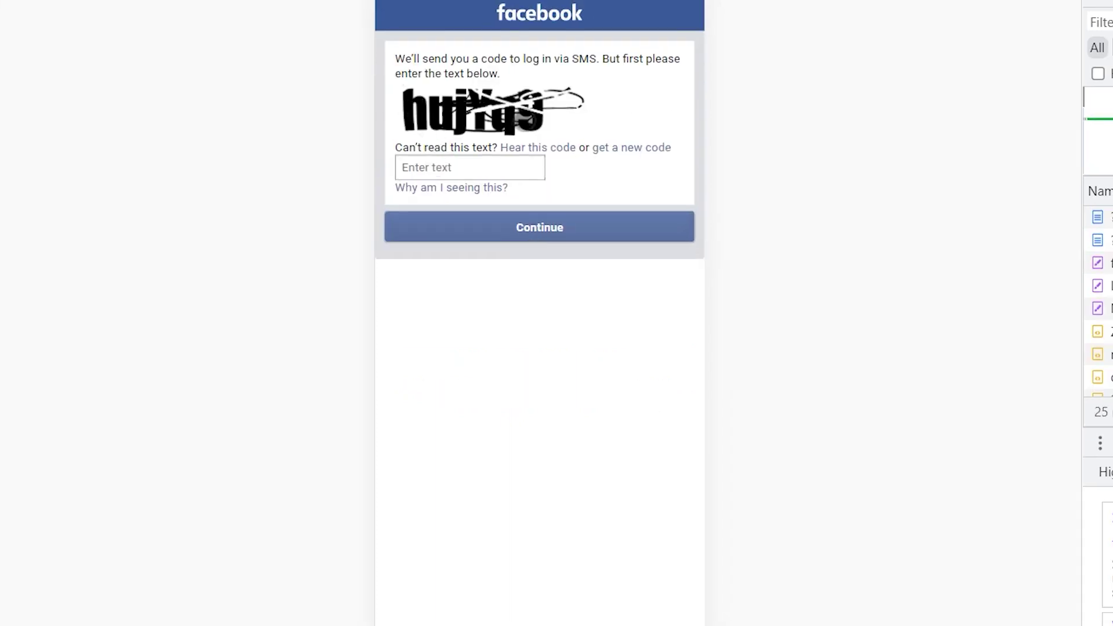
Enter the captcha text for the security check, then enter and submit the 6-digit SMS code.
left_click(462, 165)
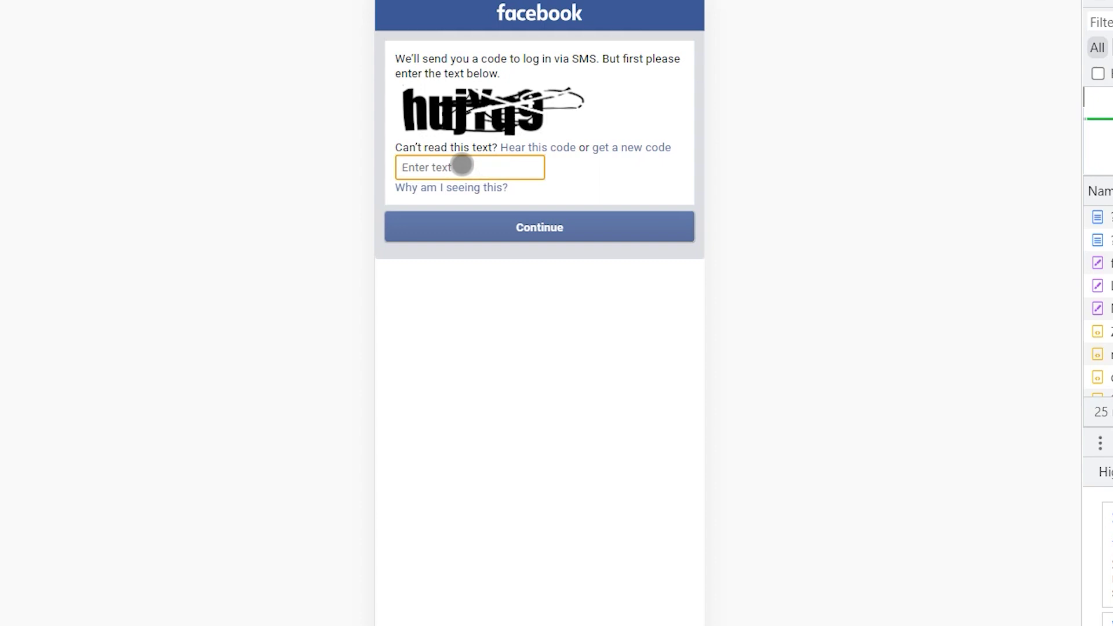
type("hujYqg")
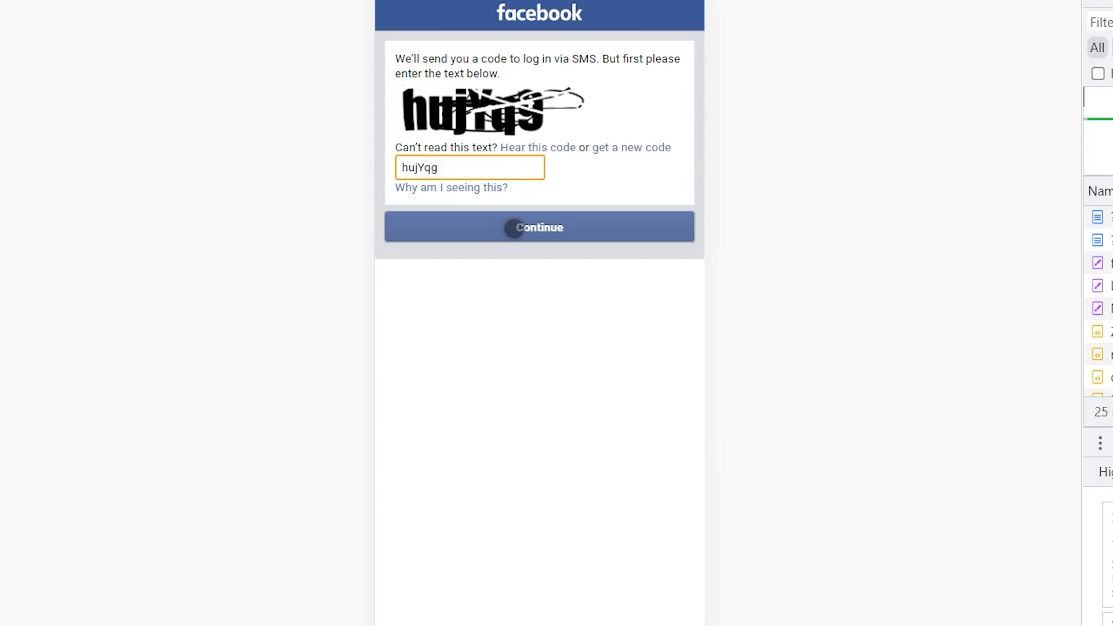
left_click(517, 227)
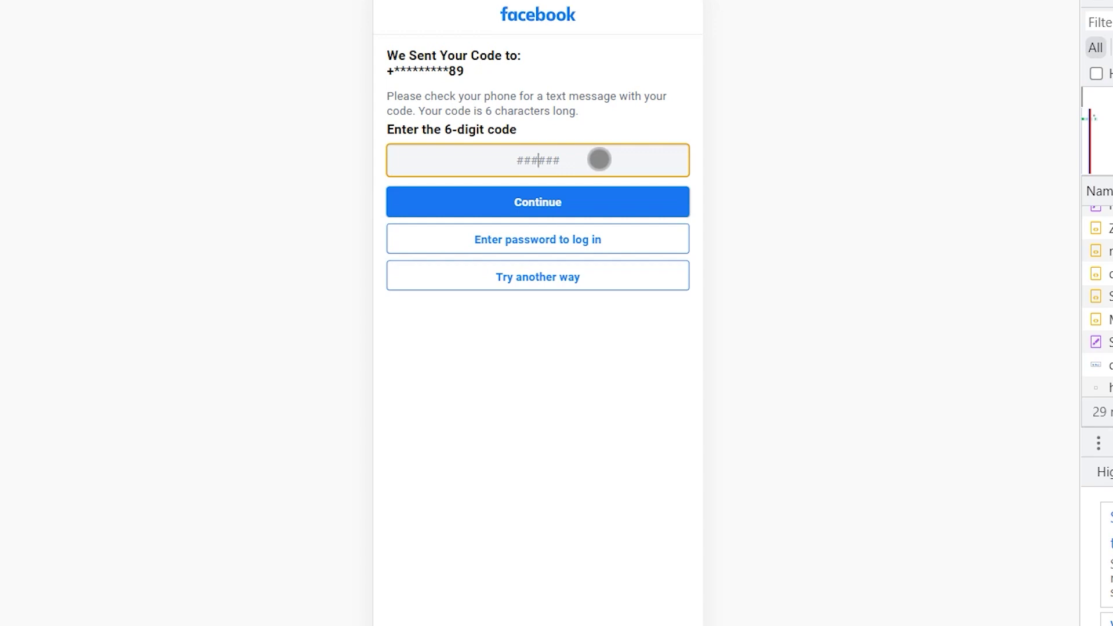
left_click(565, 206)
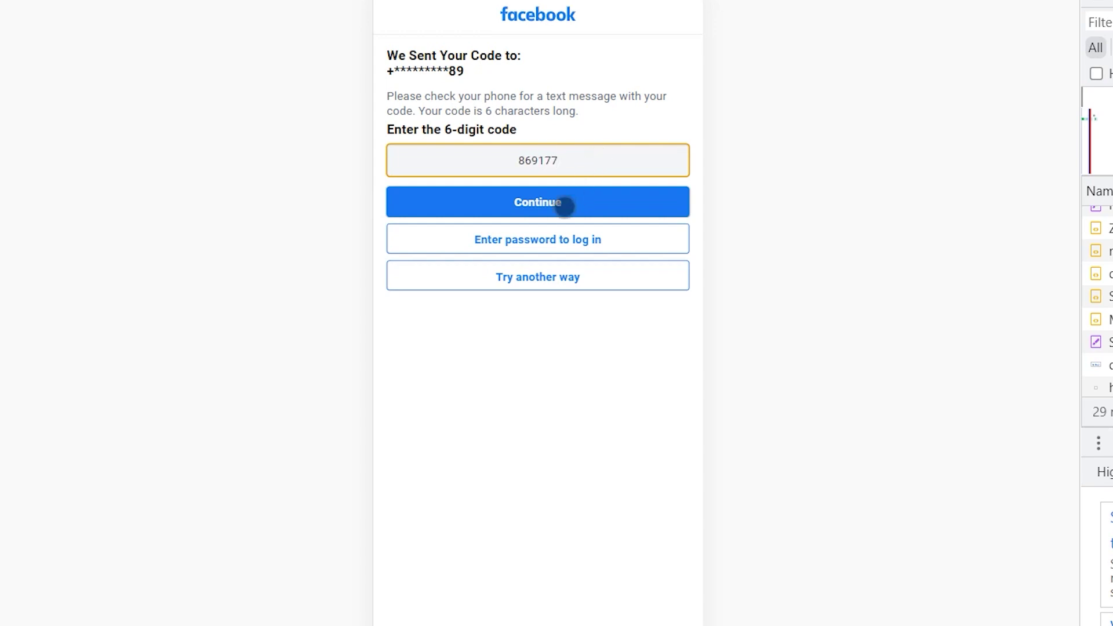
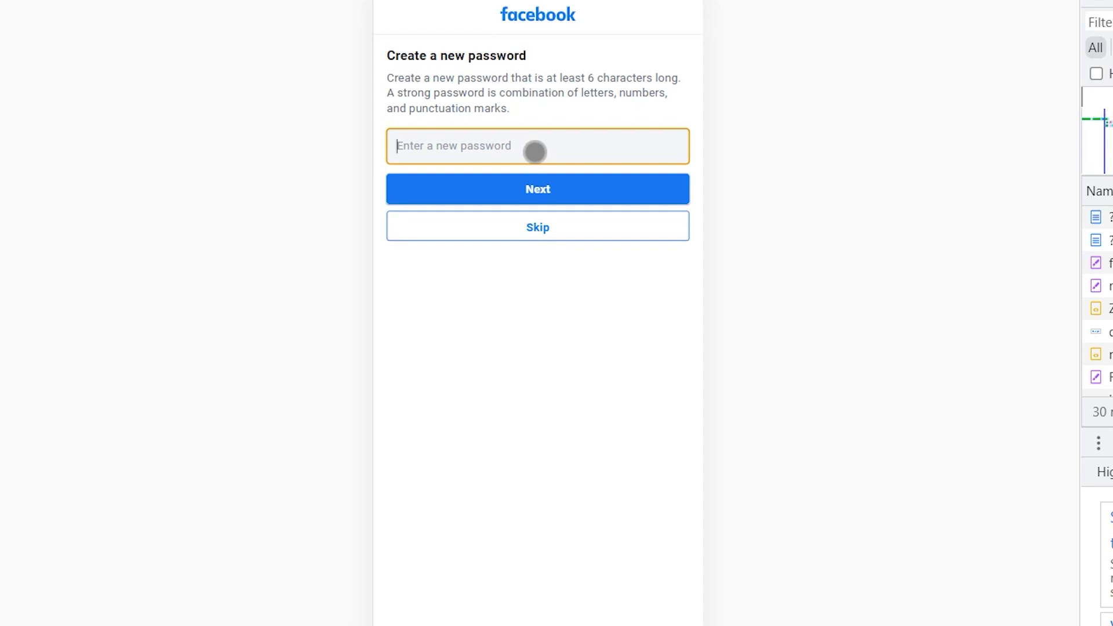
Submit a five-character new password, then replace the rejected entry with an eight-character password and submit.
type("•••••")
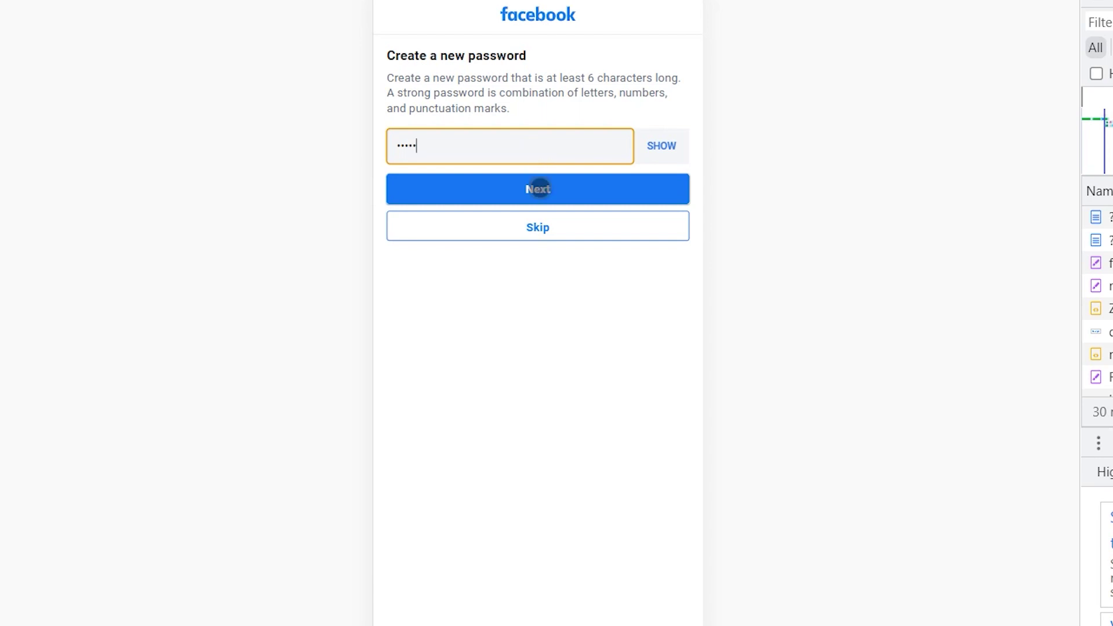
left_click(538, 189)
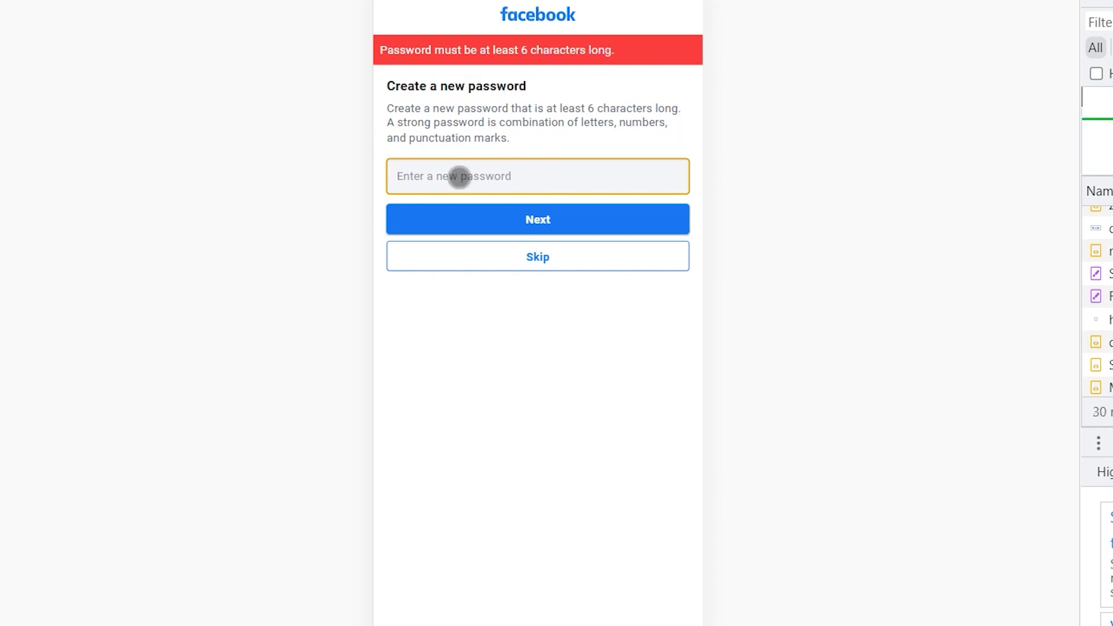
type("•••••")
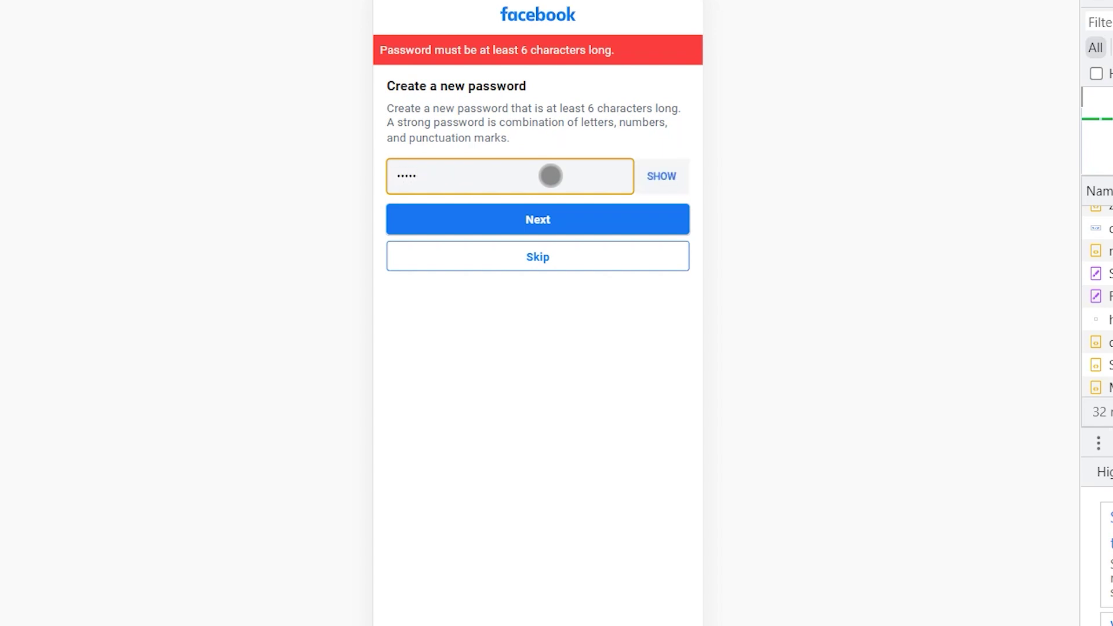
type("•••")
left_click(552, 218)
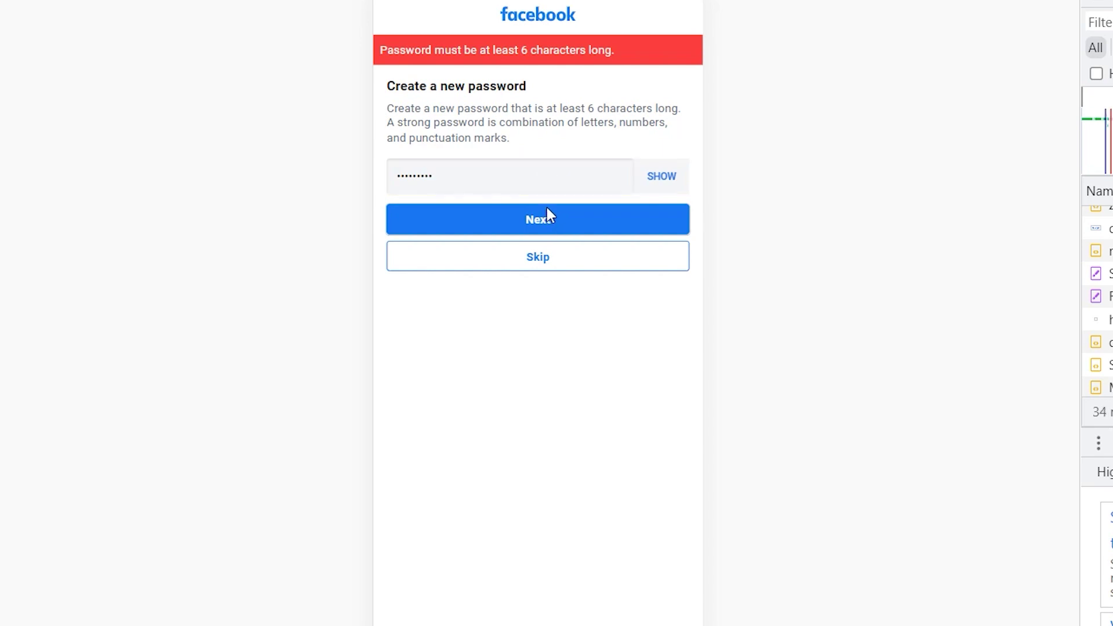